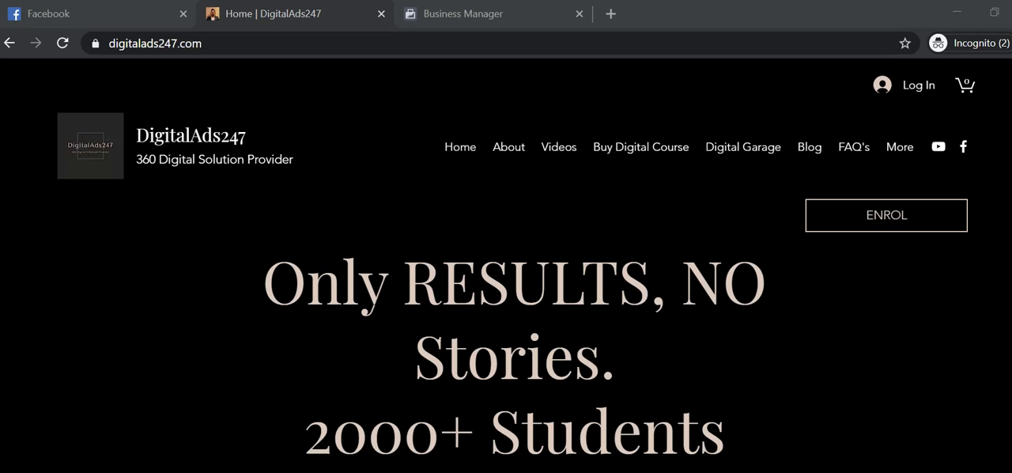
Look through the DigitalAds247 home page, including the course benefits, certifications, contact section and subscribe form
key(alt+Tab)
scroll(506, 266, down, 20)
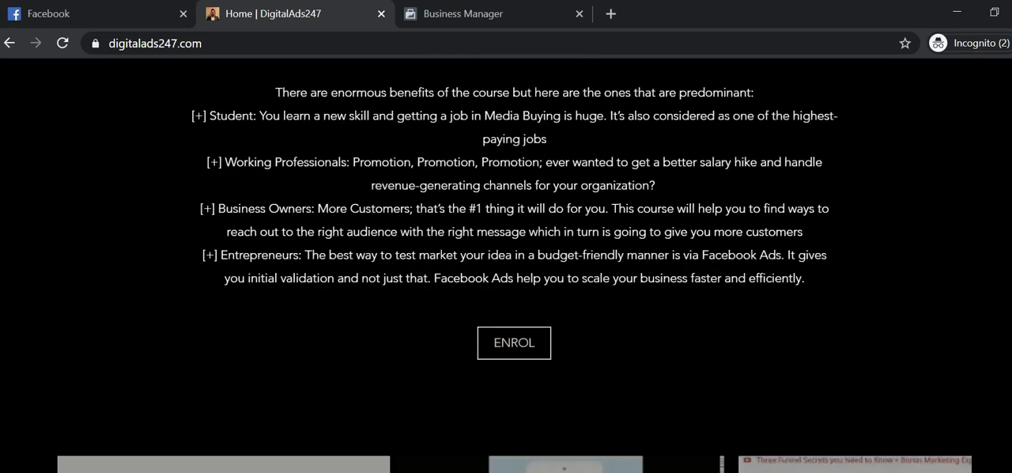
scroll(506, 266, down, 15)
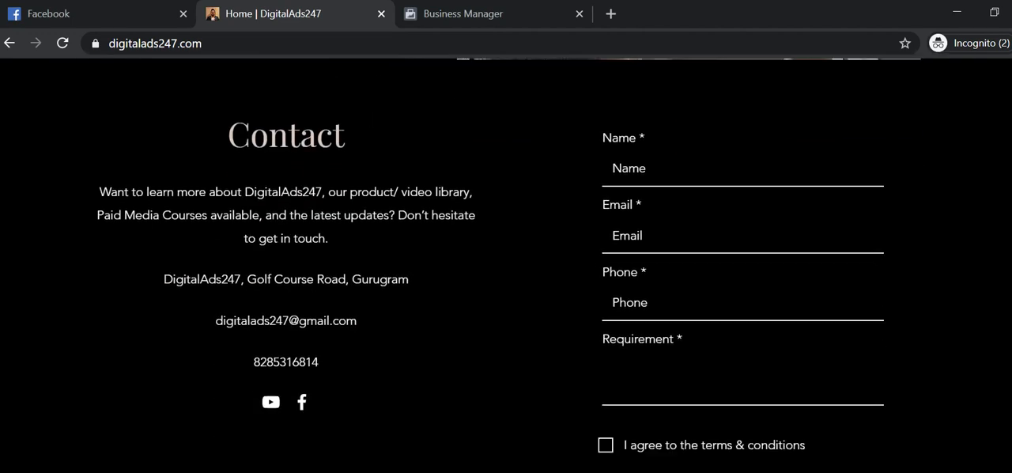
scroll(506, 266, down, 3)
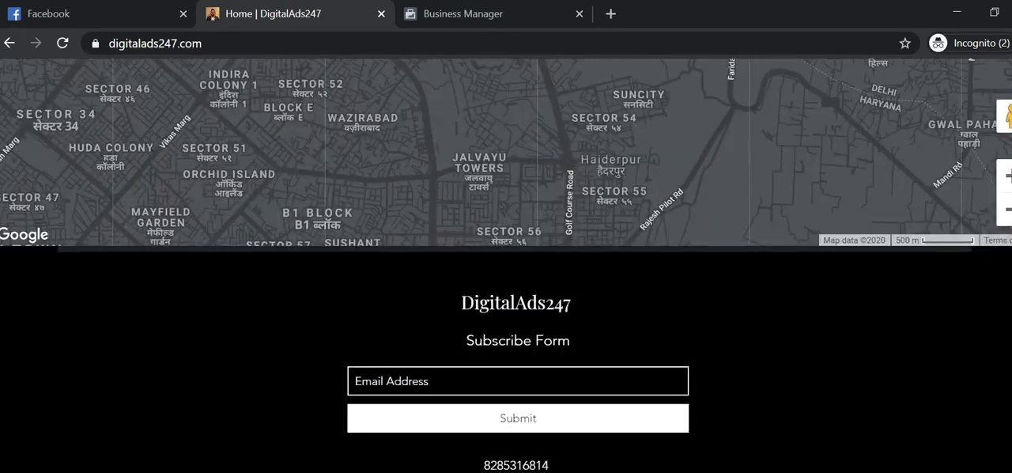
click(596, 381)
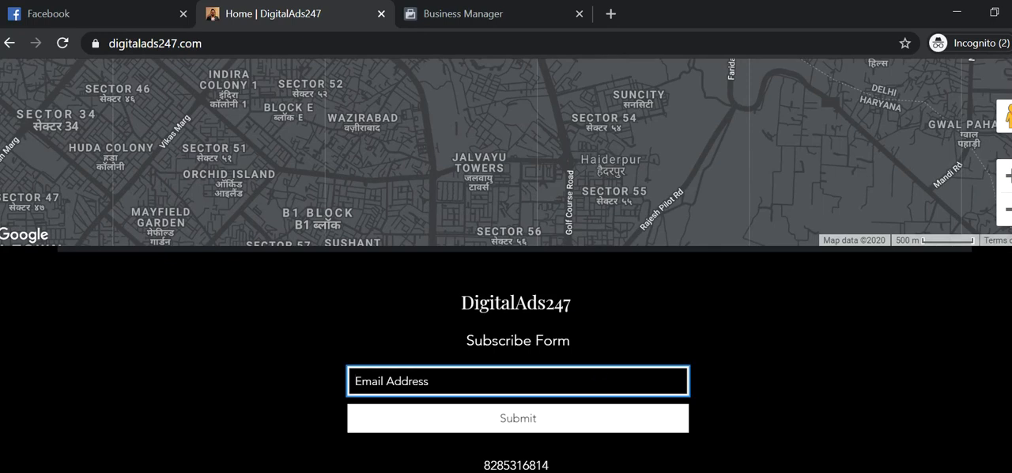
scroll(507, 265, up, 10)
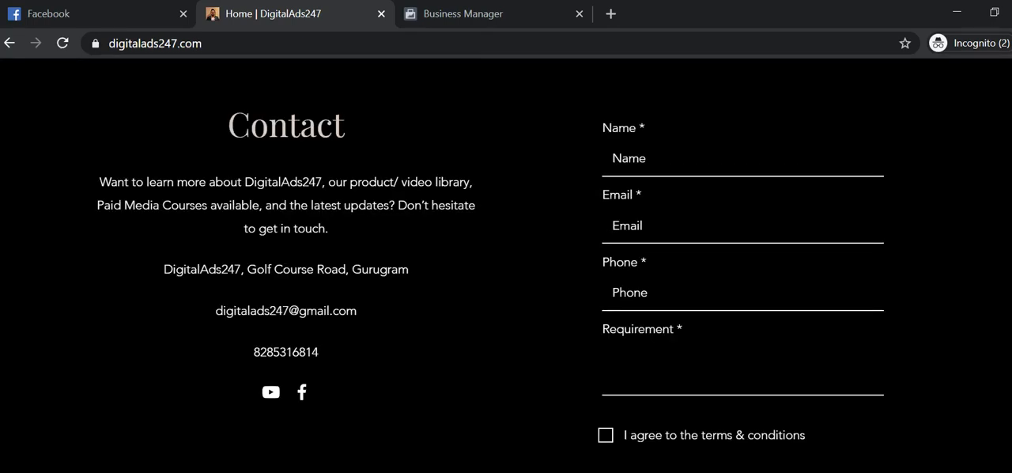
scroll(506, 266, up, 4)
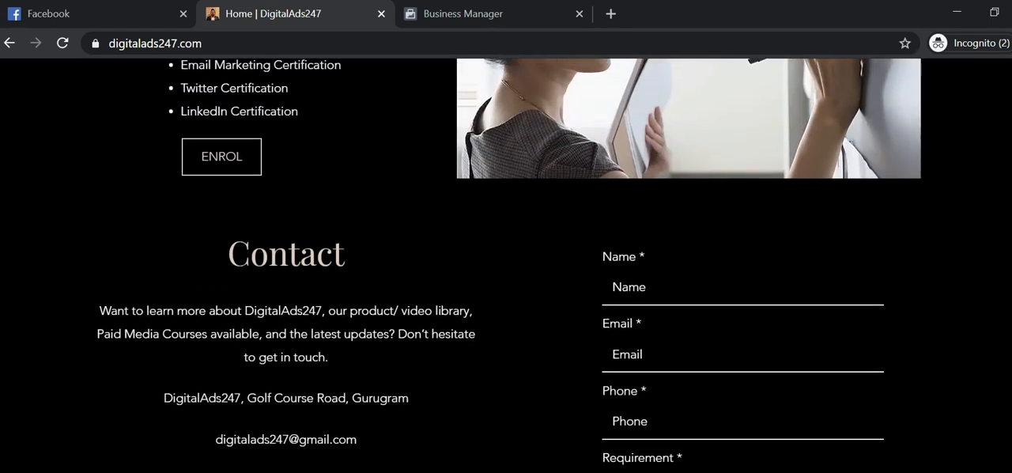
scroll(506, 266, up, 1)
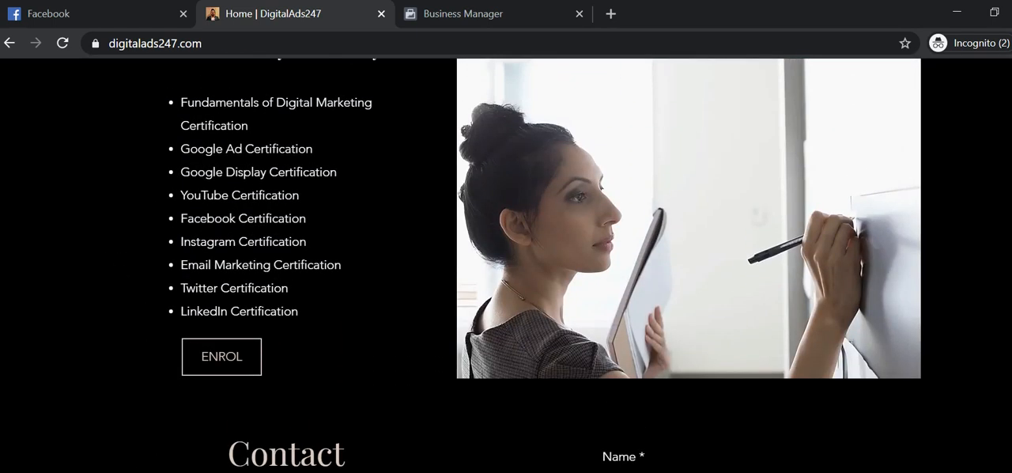
scroll(506, 265, up, 3)
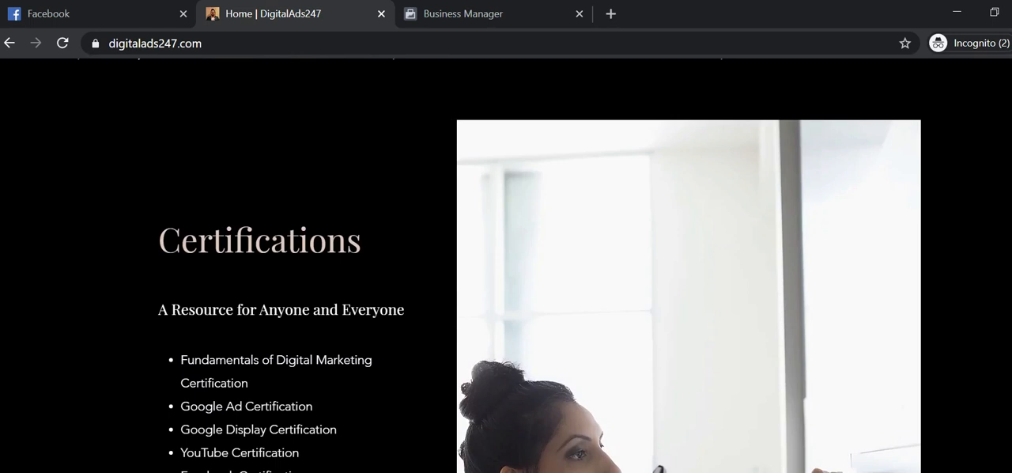
scroll(506, 266, up, 15)
scroll(506, 265, up, 8)
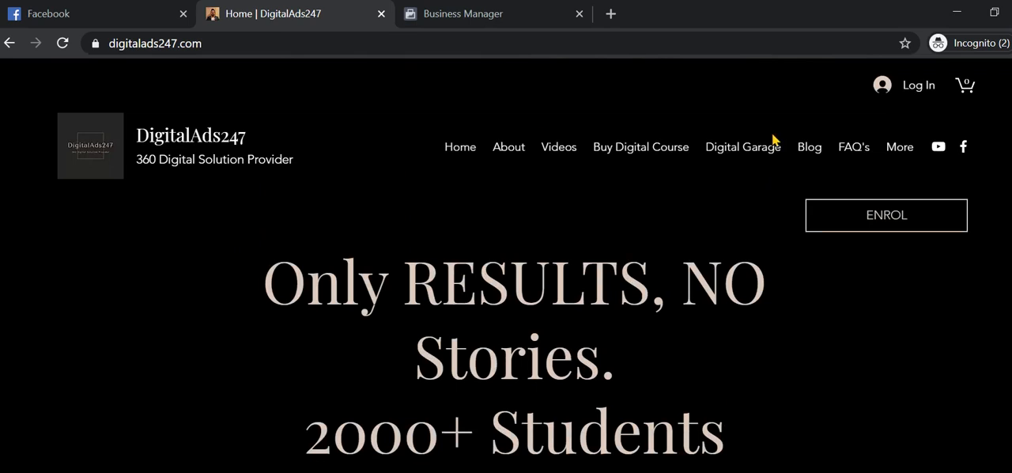
Open the Buy Digital Course page and look through the first set of listed courses and prices
click(665, 155)
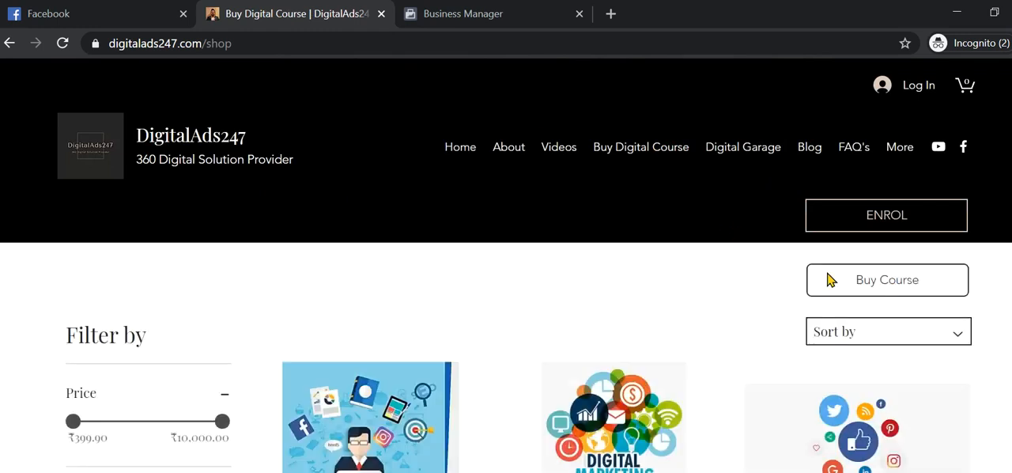
scroll(506, 267, down, 3)
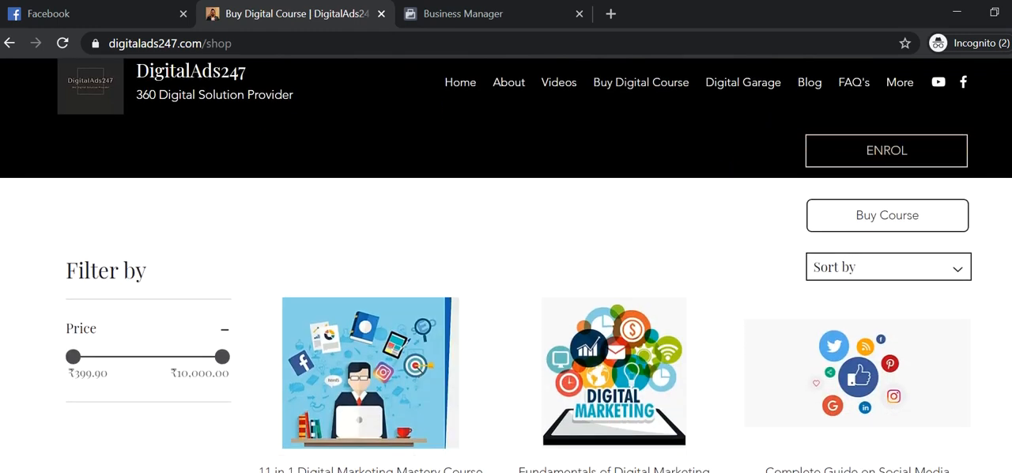
scroll(506, 267, down, 3)
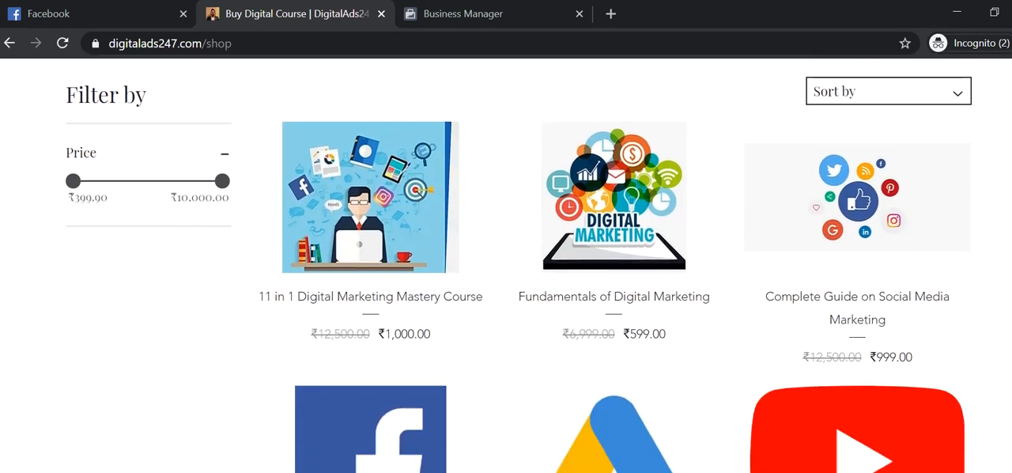
scroll(506, 267, down, 2)
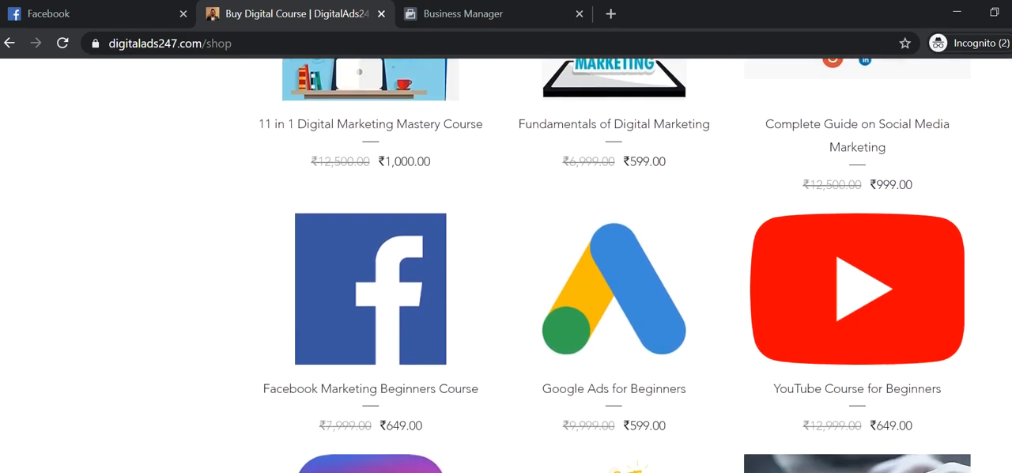
scroll(506, 267, down, 2)
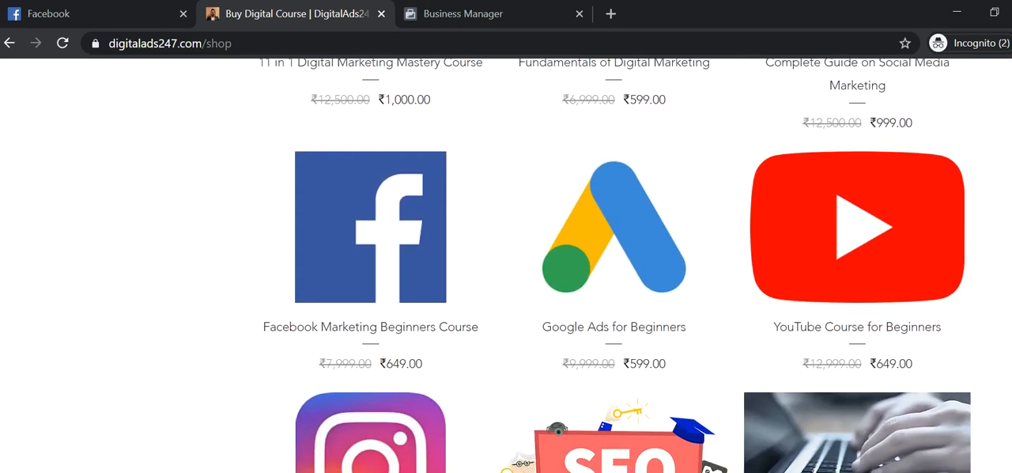
scroll(507, 268, down, 1)
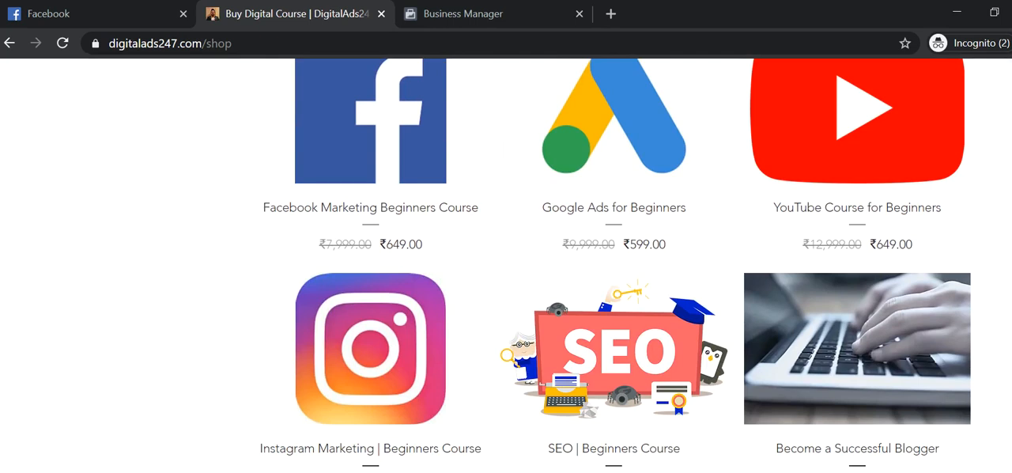
scroll(506, 267, down, 2)
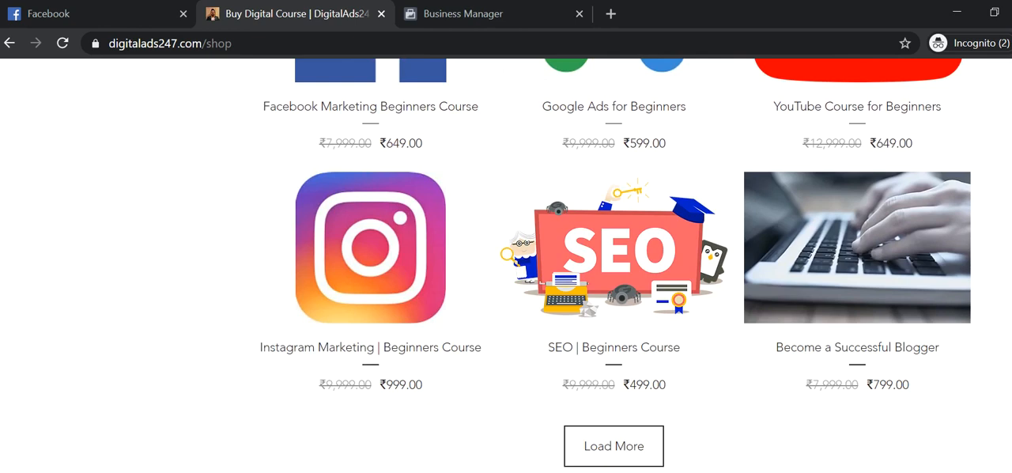
Load more courses in the shop and review the rest of the catalogue, returning to the page's beginning
click(639, 443)
scroll(888, 368, down, 2)
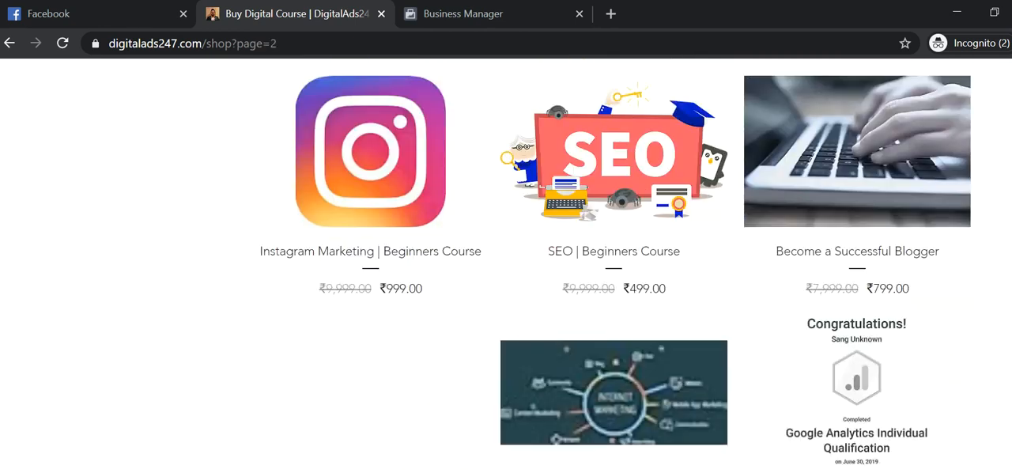
scroll(506, 267, down, 3)
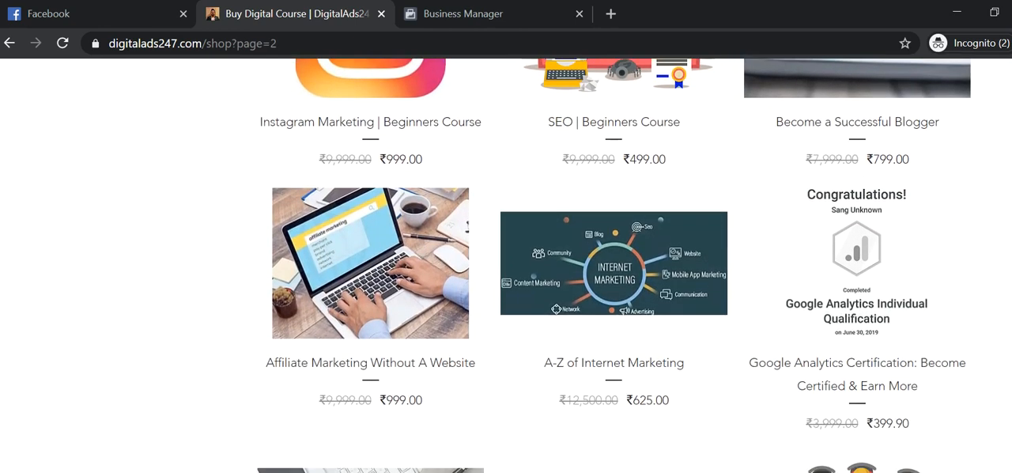
scroll(506, 268, down, 3)
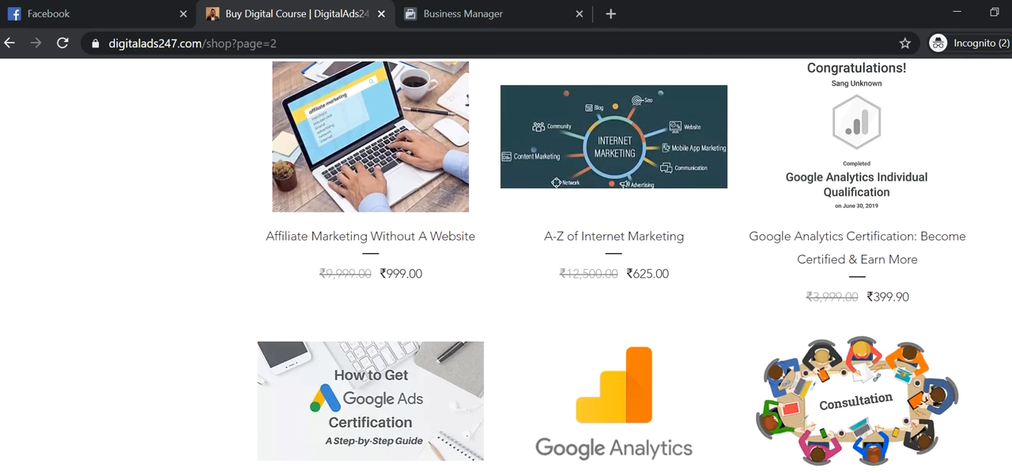
scroll(506, 268, down, 2)
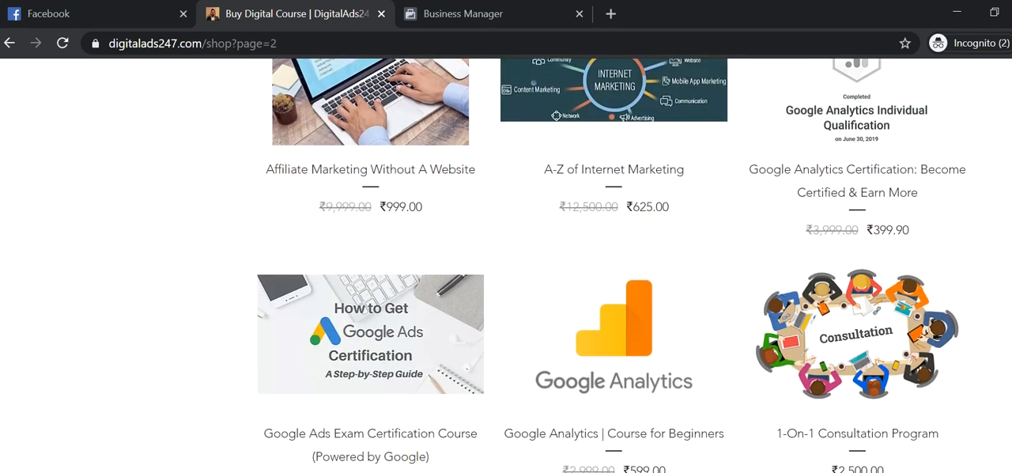
scroll(506, 267, down, 3)
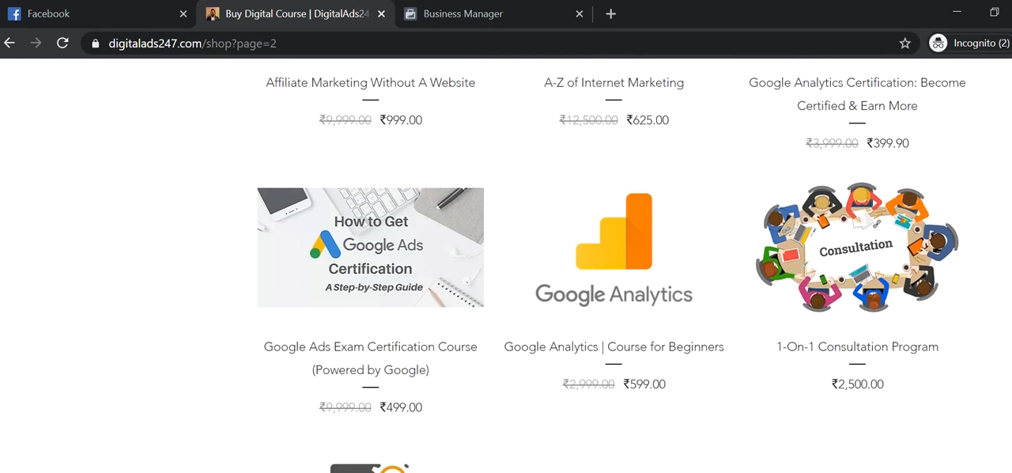
scroll(670, 253, down, 1)
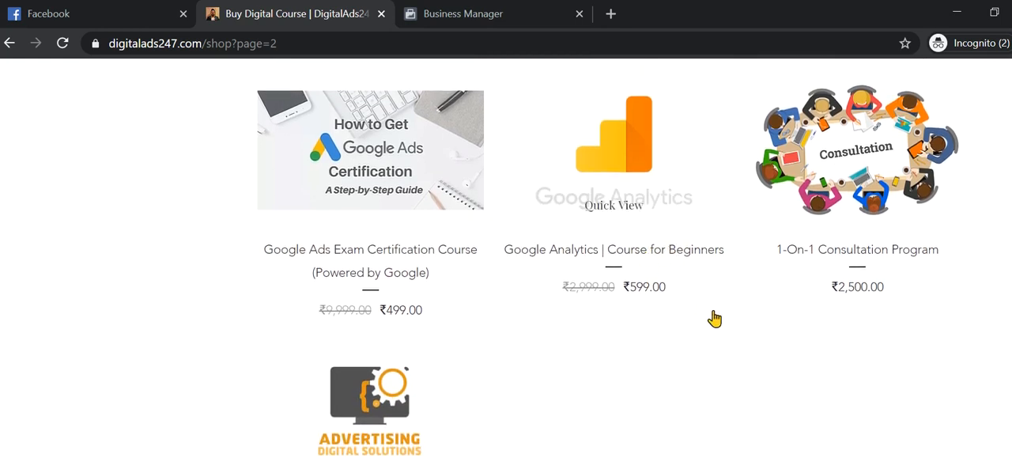
scroll(506, 266, up, 8)
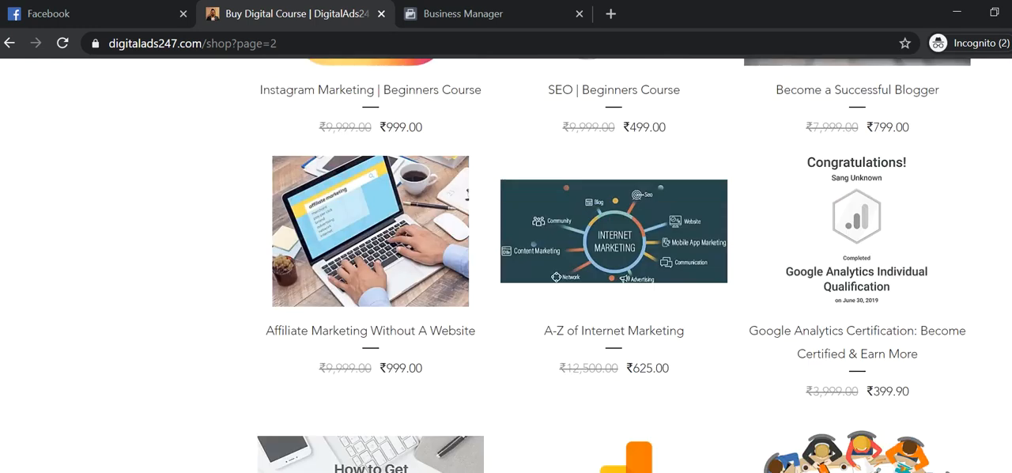
scroll(506, 265, up, 2)
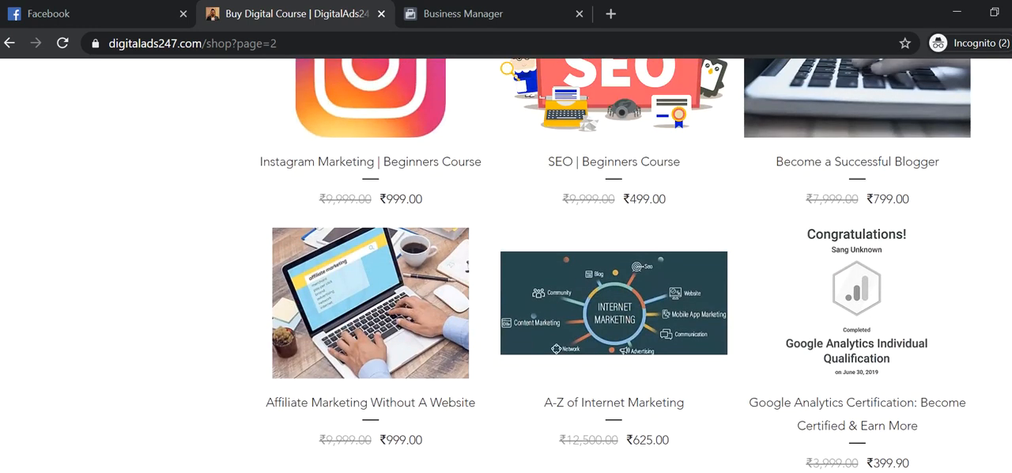
scroll(506, 266, up, 2)
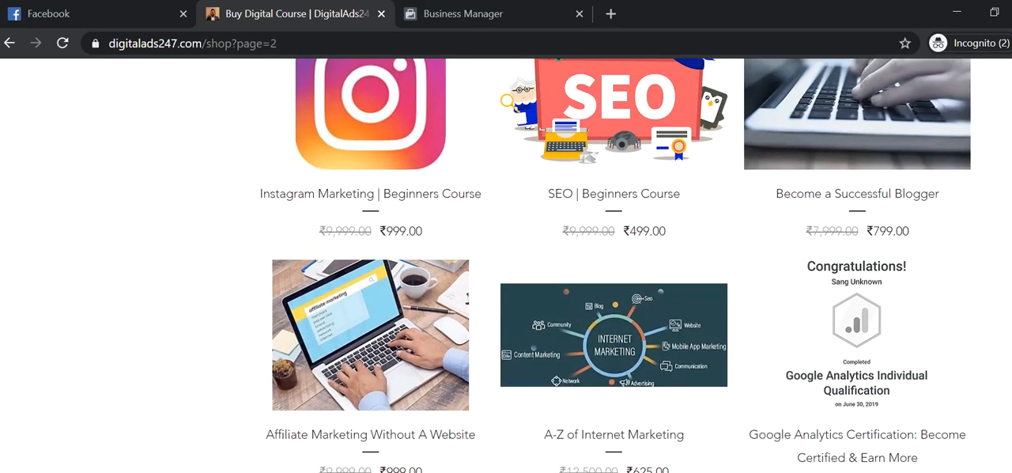
scroll(506, 266, up, 10)
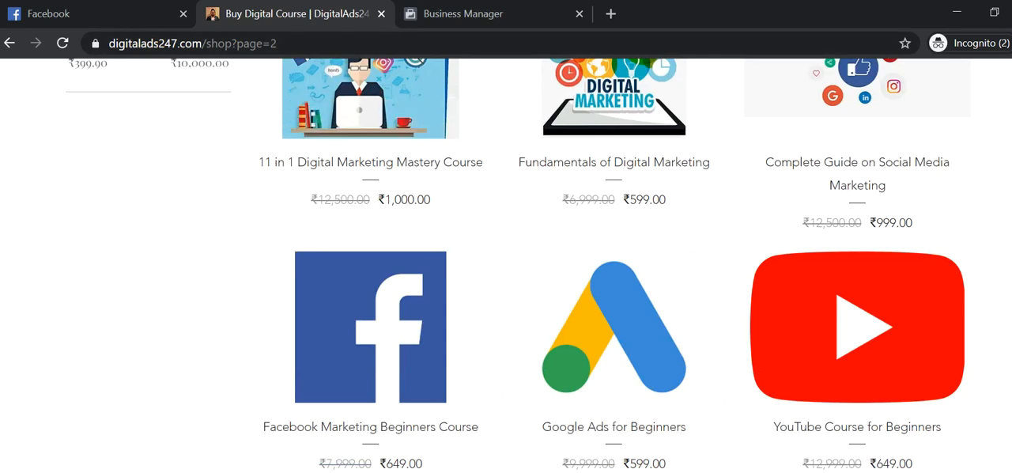
scroll(601, 261, up, 5)
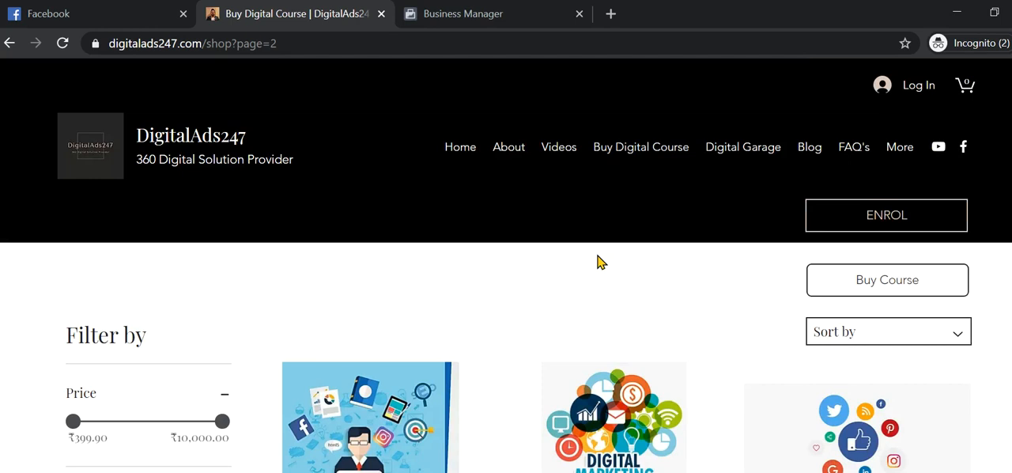
Open facebook.com in a new browser tab and go to Manage Ads for the account
click(610, 13)
text(fa)
key(Return)
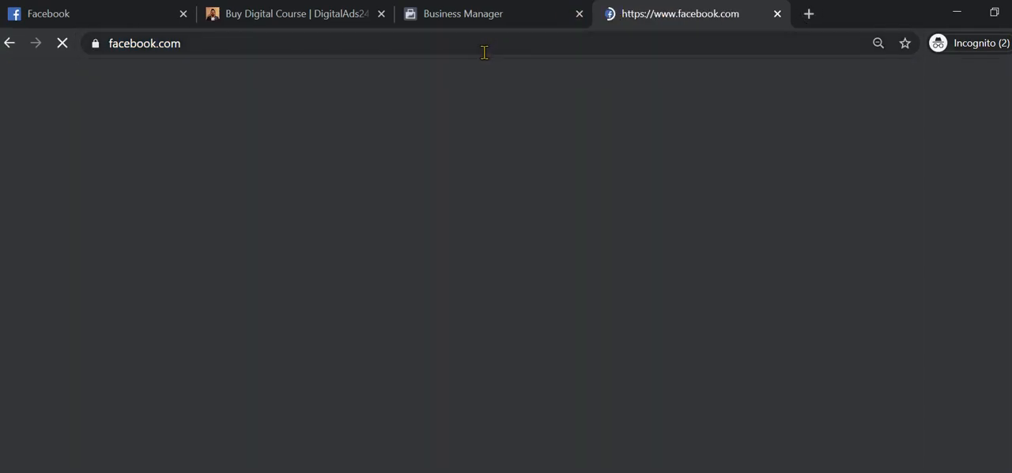
scroll(609, 248, down, 2)
scroll(607, 248, down, 3)
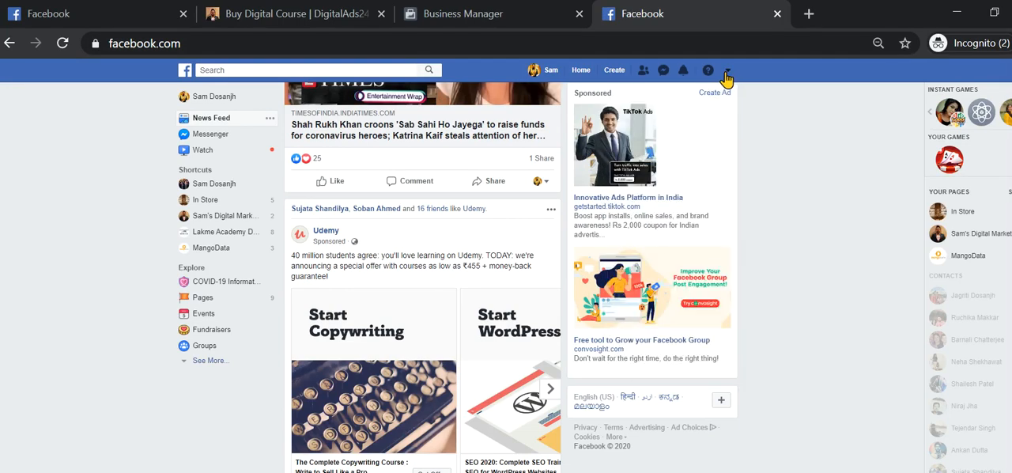
click(726, 73)
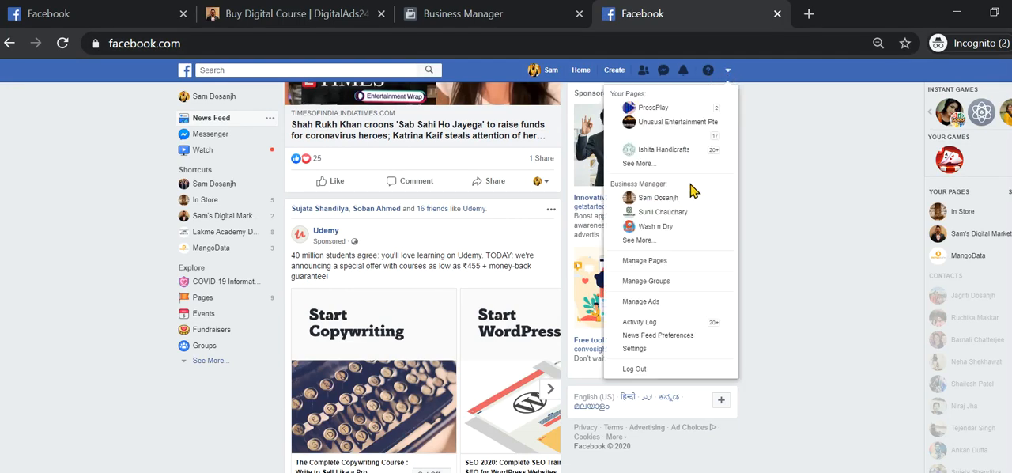
click(672, 314)
Switch to the open Business Manager page and look at its shortcuts and business management tools
click(465, 12)
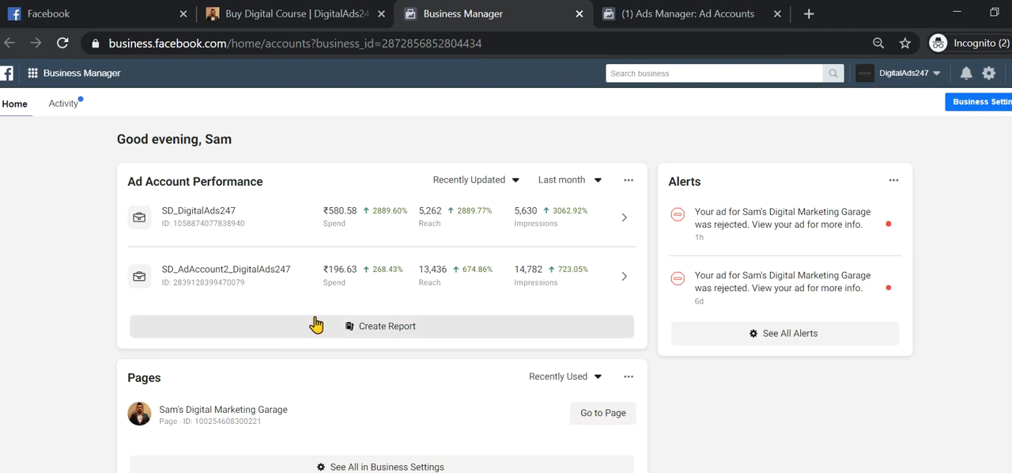
click(50, 79)
click(50, 79)
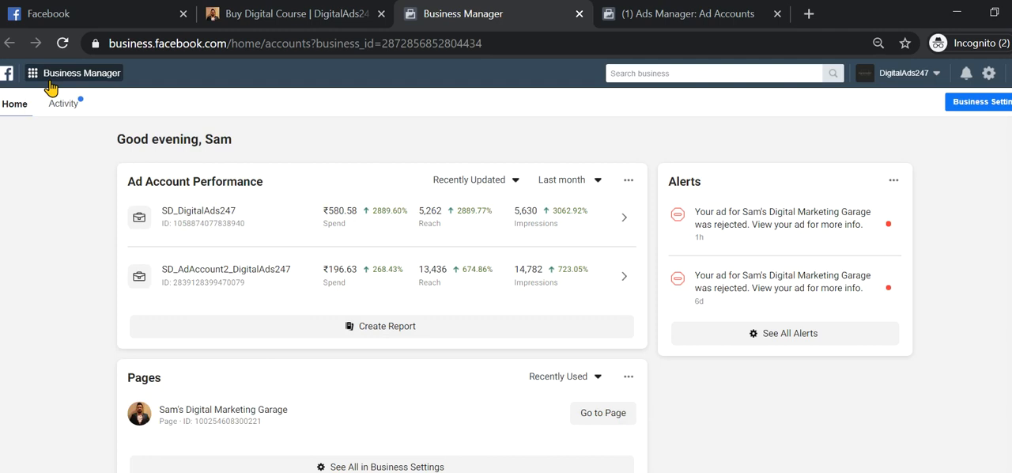
click(50, 79)
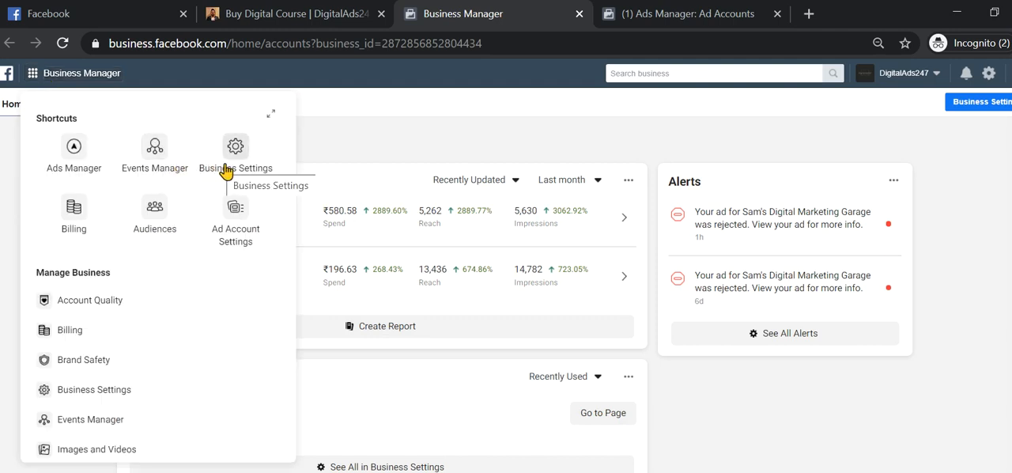
click(428, 360)
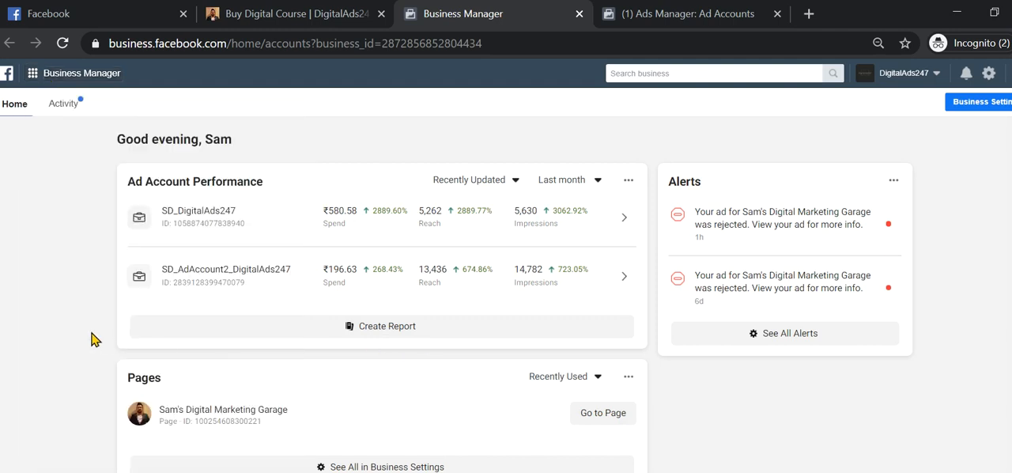
Open the SD_AdAccount2_DigitalAds247 ad account in Ads Manager from the Ad Account Performance overview
mouse_move(229, 282)
click(235, 283)
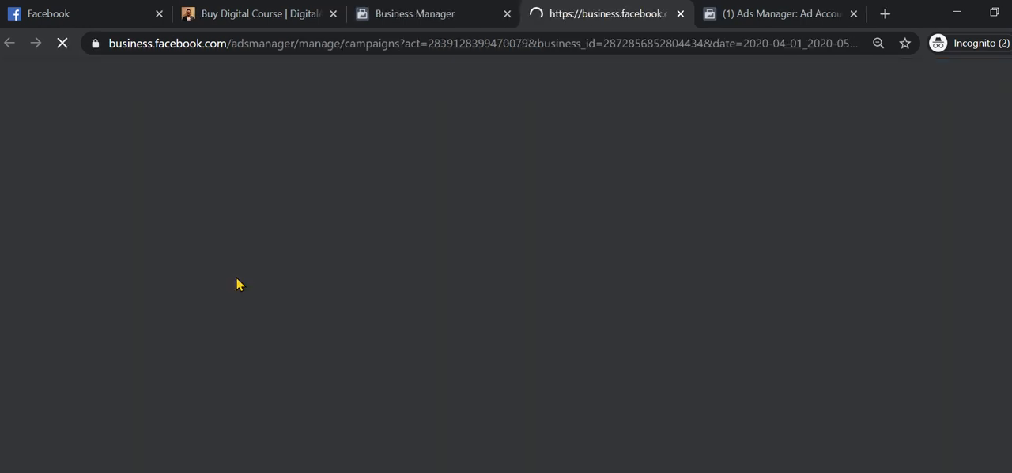
Return to the Business Manager page and open Business Settings from its shortcuts
click(474, 7)
click(38, 77)
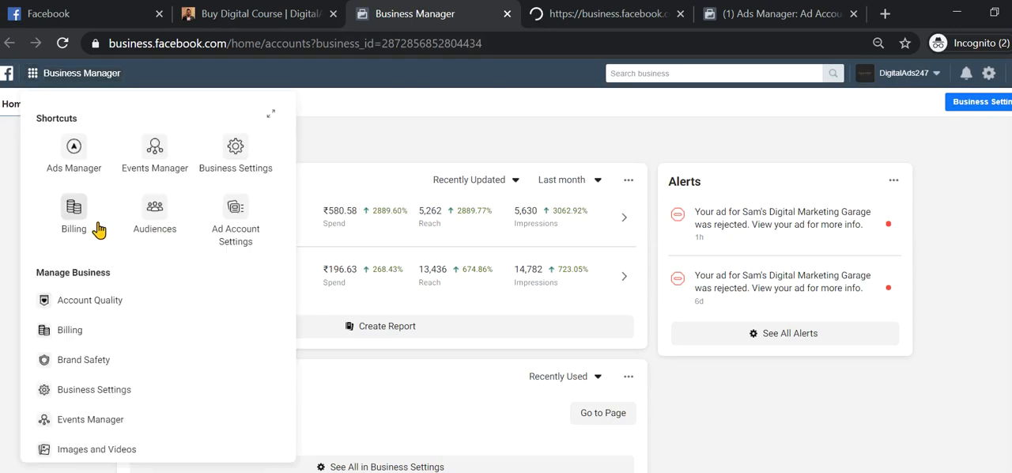
click(235, 150)
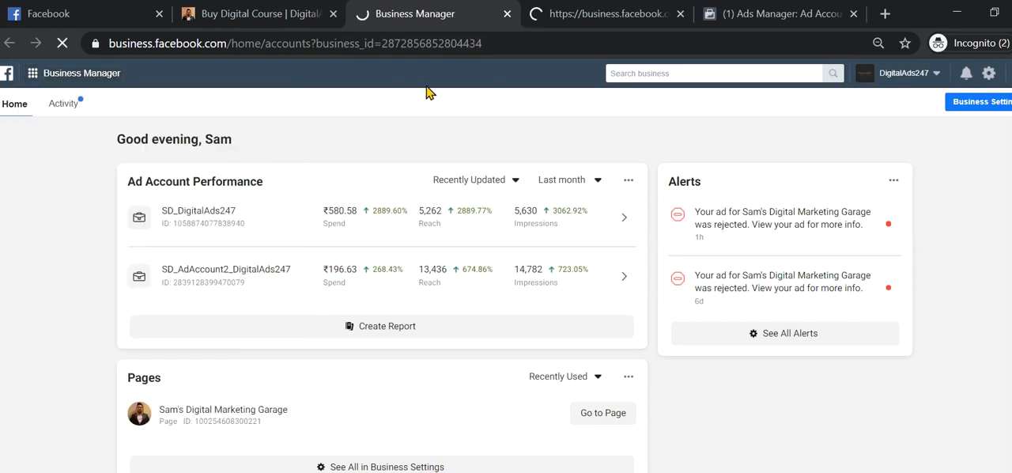
Check the SD_AdAccount2_DigitalAds247 campaigns in Ads Manager, and bring up the Ad Accounts list in Business Settings
click(580, 11)
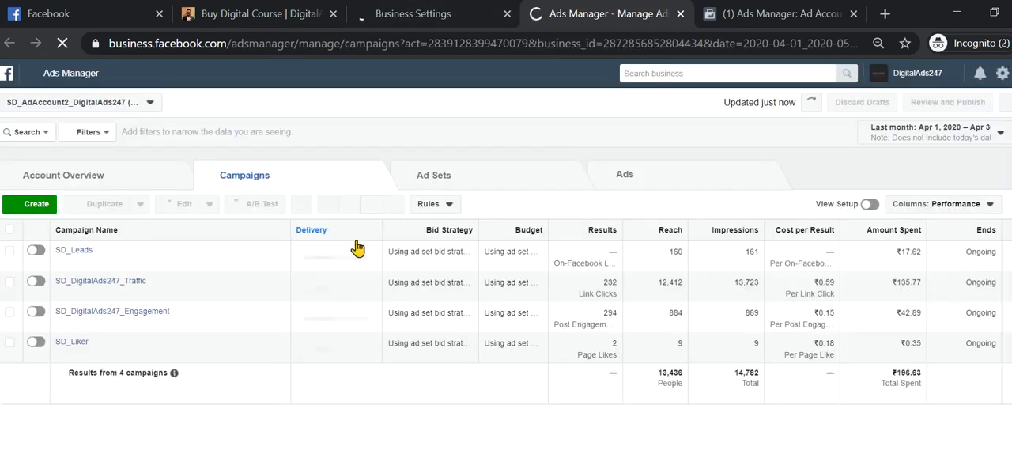
click(411, 11)
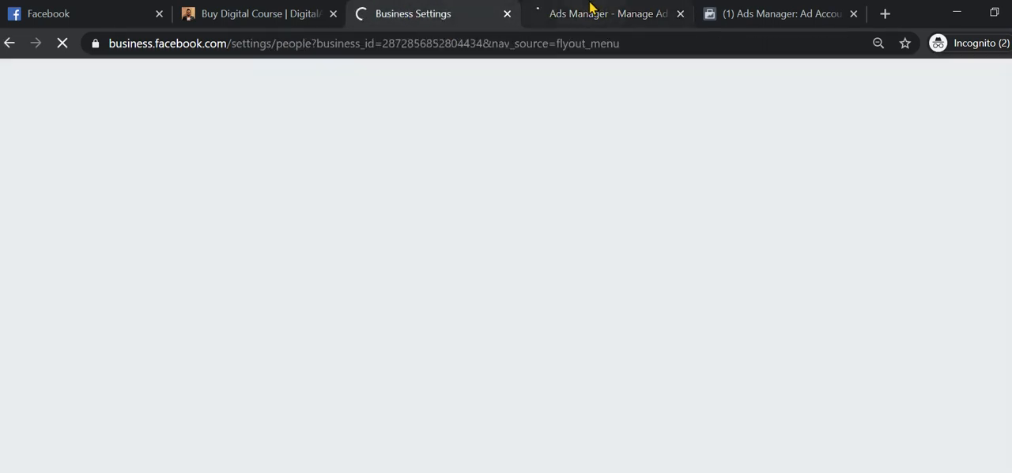
click(593, 11)
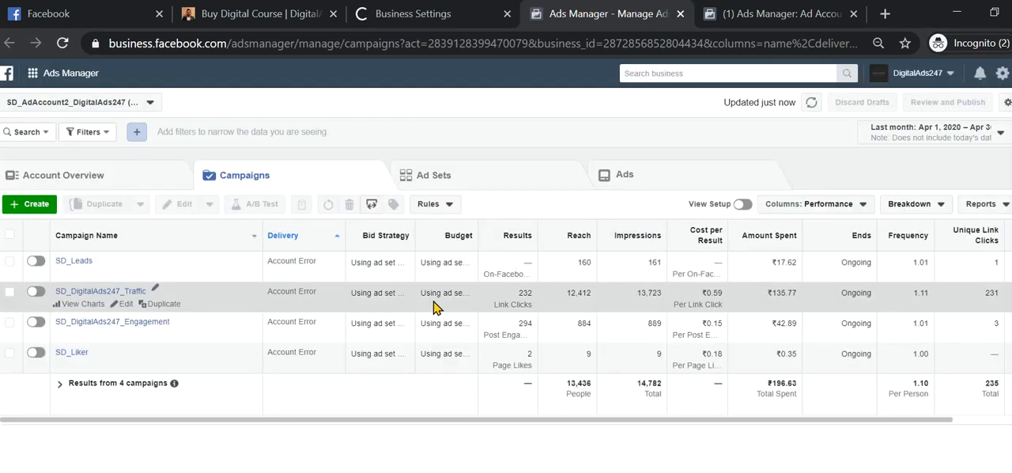
click(425, 7)
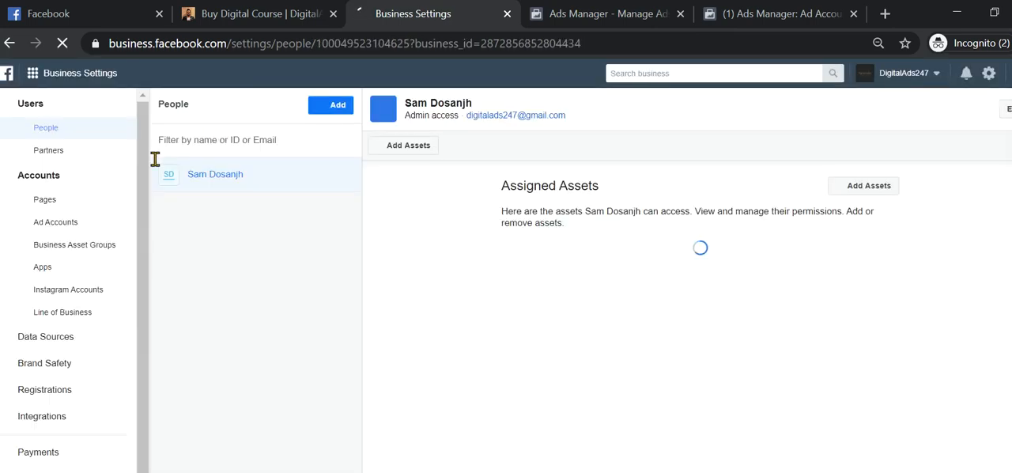
click(82, 223)
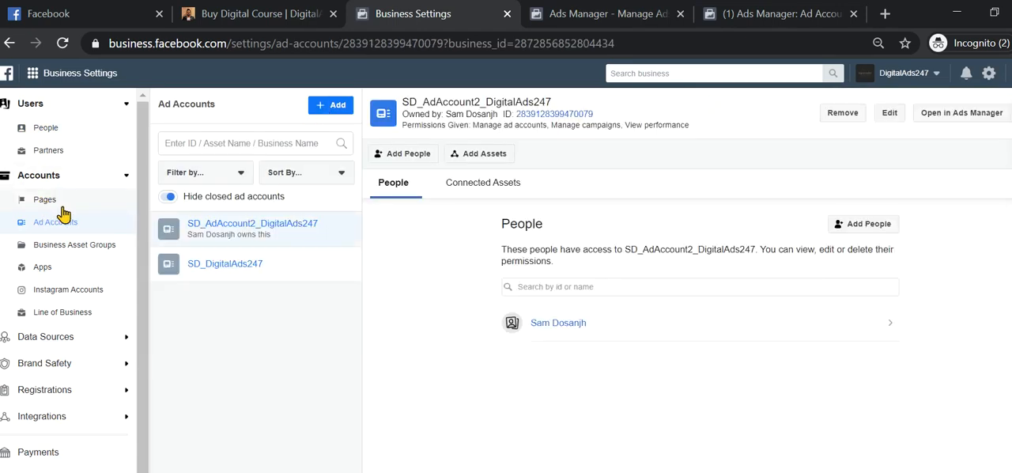
Start creating a new ad account named DIgitalAds247, keeping the Asia/Kolkata time zone and Indian Rupee currency
click(338, 109)
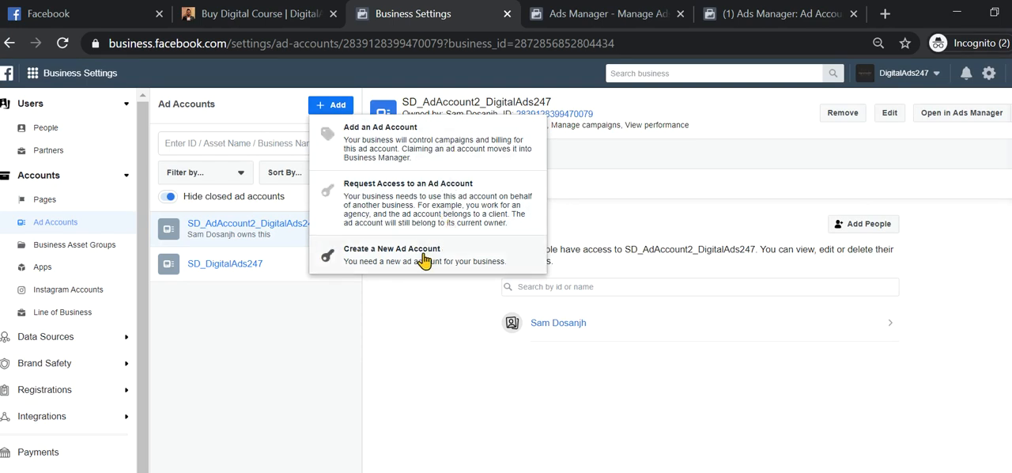
click(450, 263)
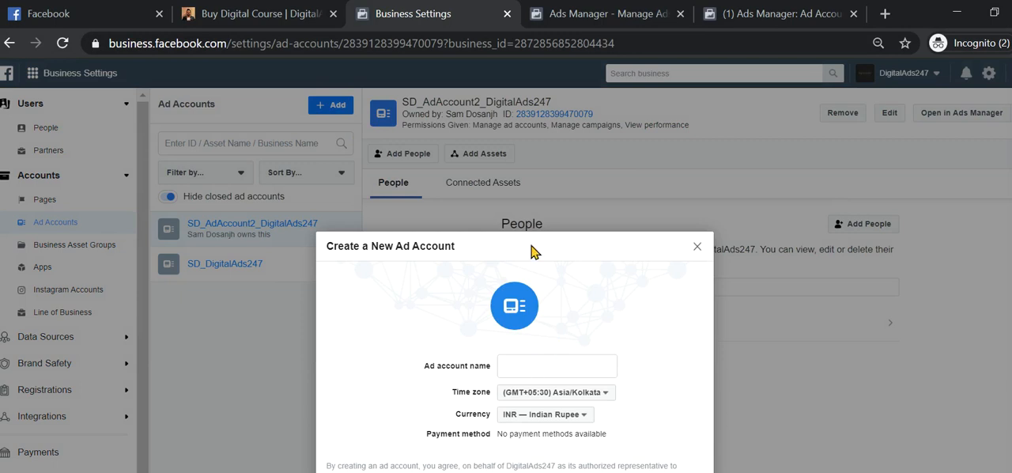
click(524, 361)
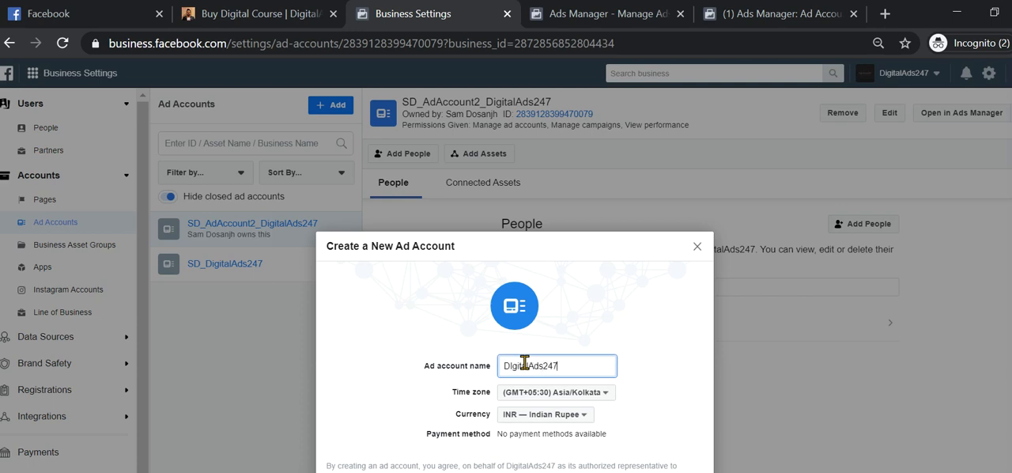
click(585, 418)
click(585, 419)
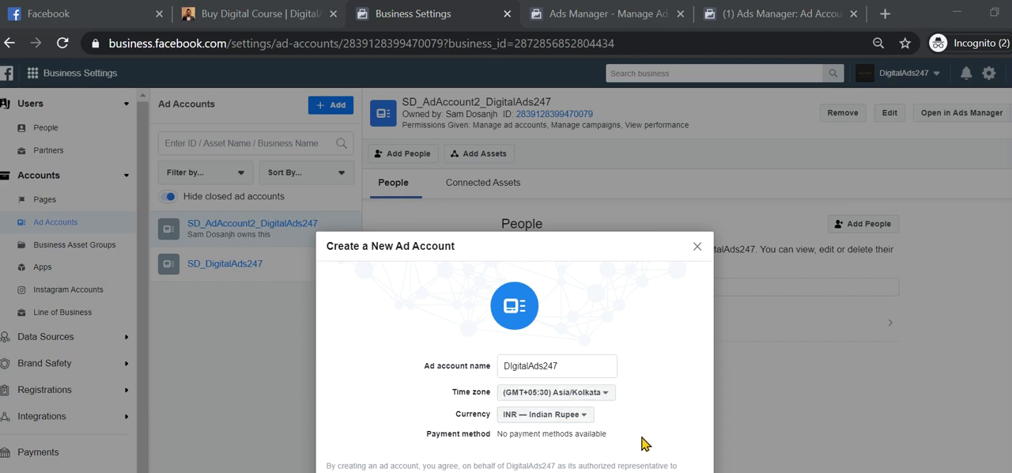
click(686, 472)
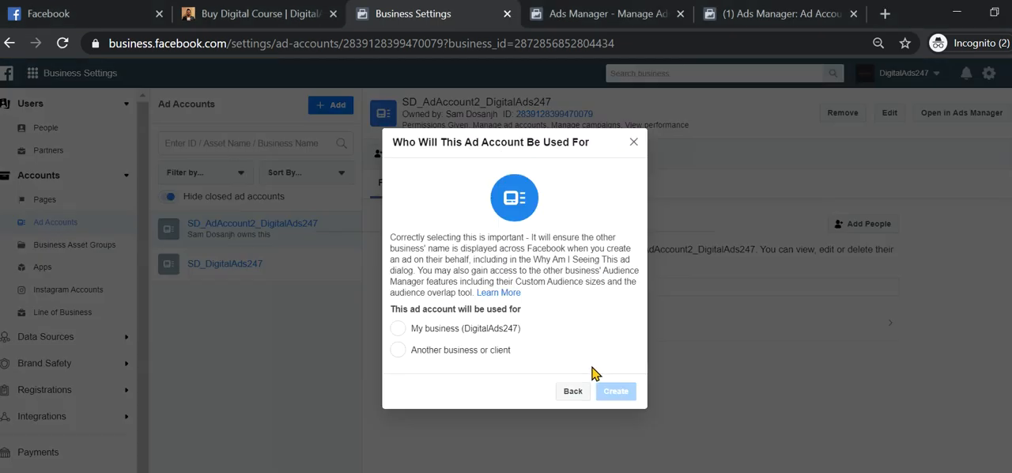
Compare the another-business option, choose My business (DigitalAds247) as the new ad account's use, and close the dialog
click(454, 331)
click(453, 351)
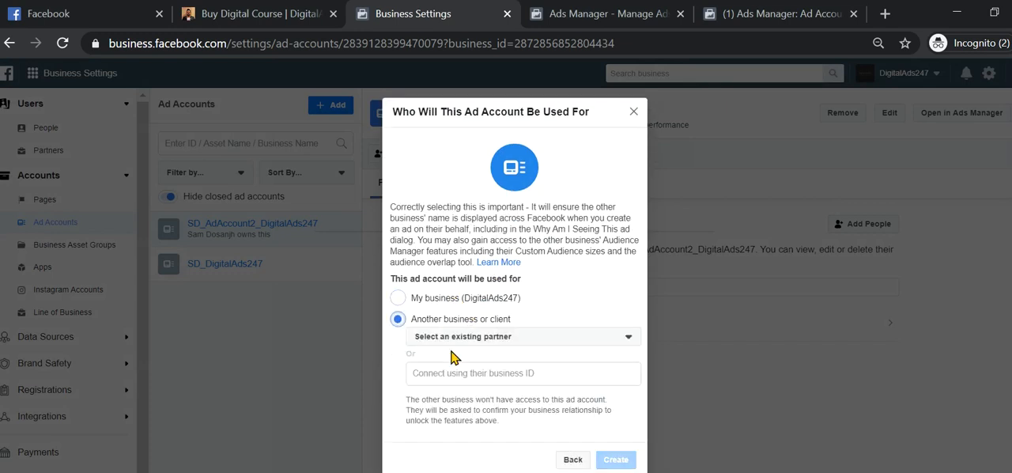
click(434, 300)
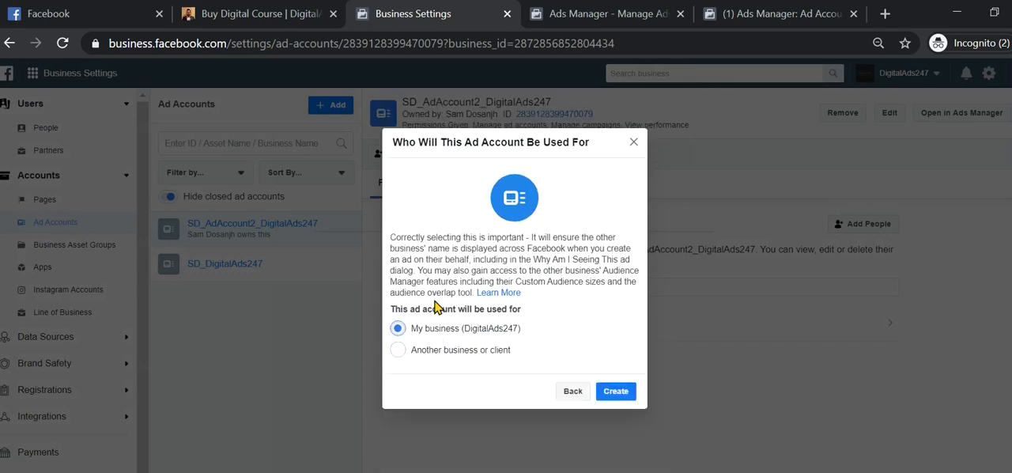
click(621, 393)
click(635, 143)
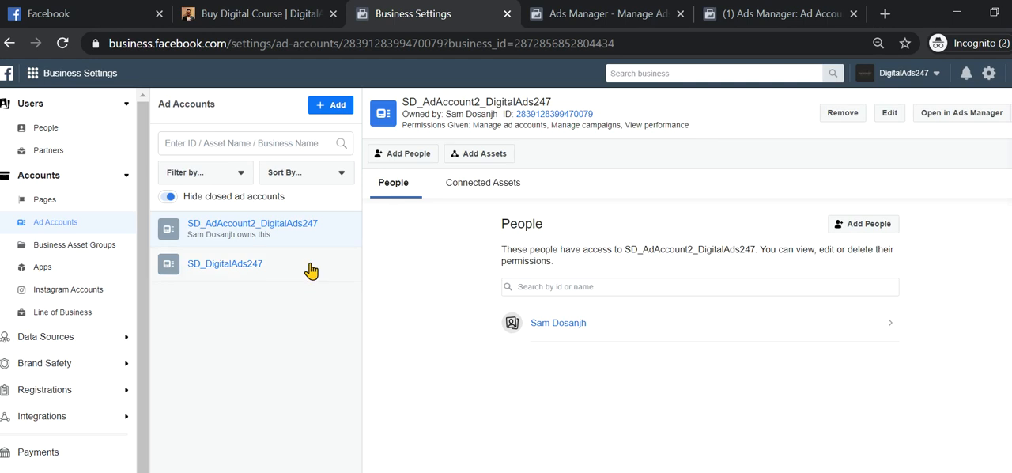
Start adding people to the SD_DigitalAds247 ad account and select the listed person for setting permissions
click(292, 274)
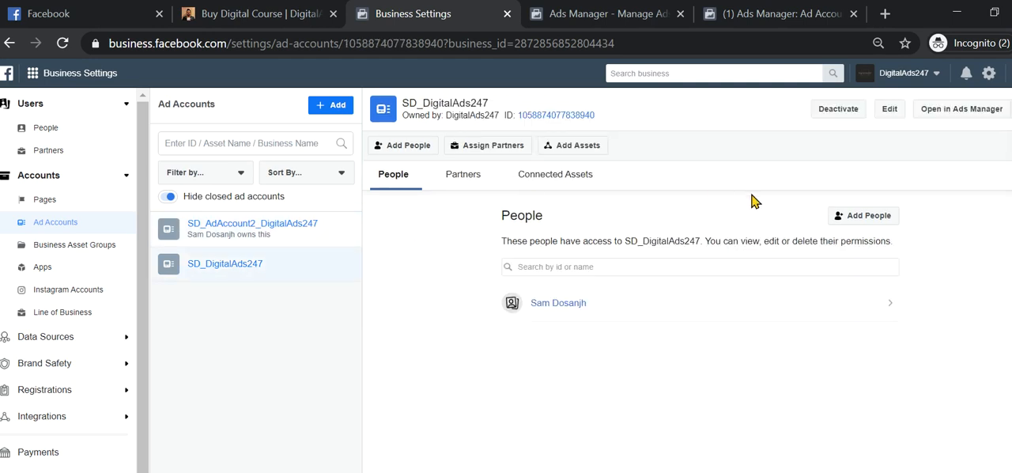
click(859, 218)
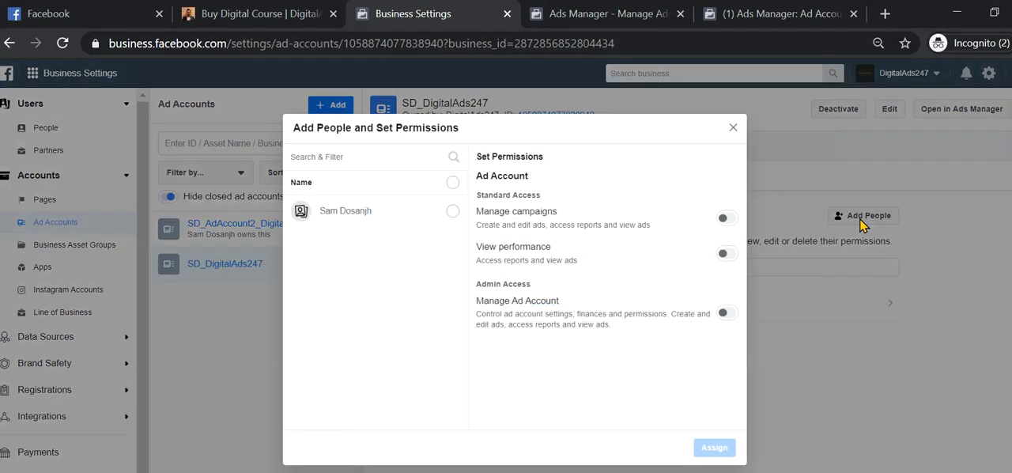
click(404, 159)
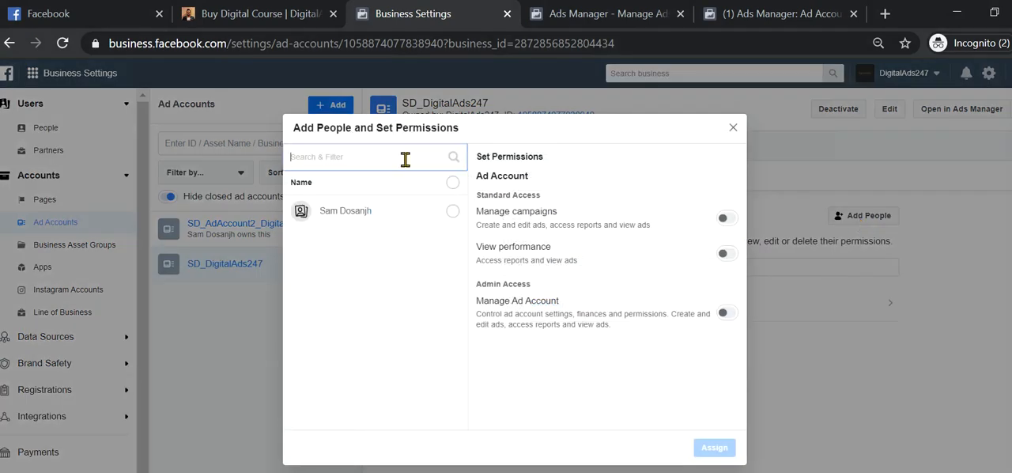
click(434, 220)
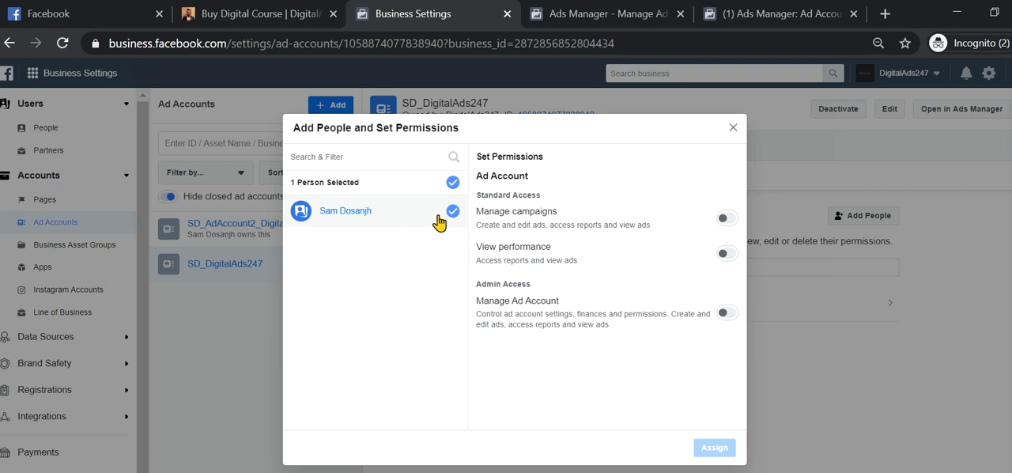
Try the Manage Ad Account and View performance permissions for the selected person, turning each back off
click(727, 312)
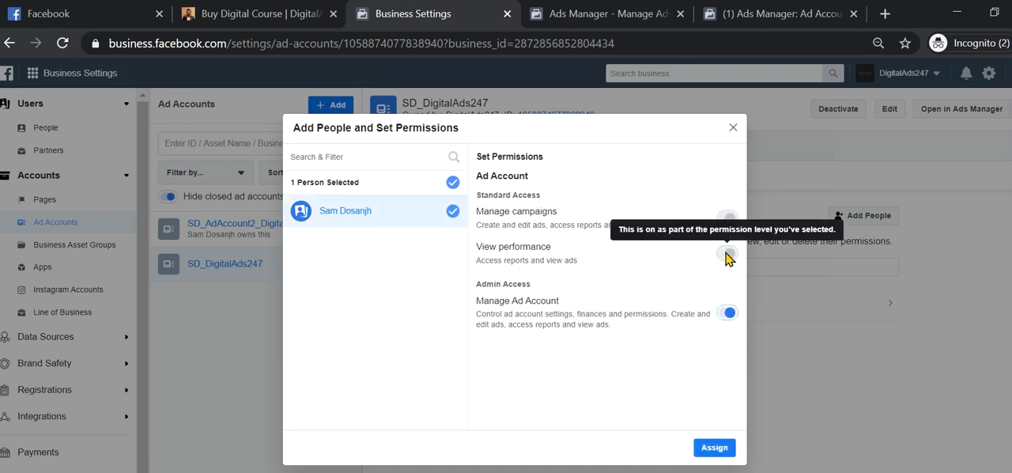
click(726, 313)
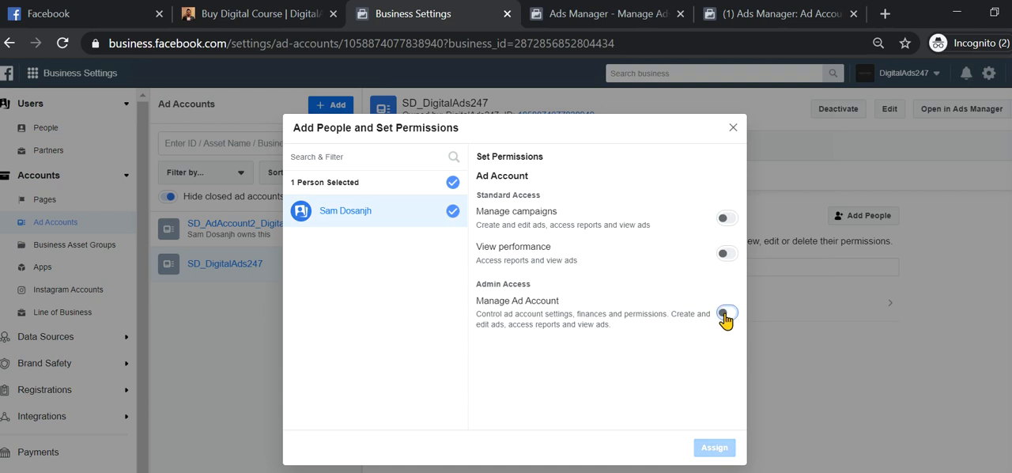
click(724, 314)
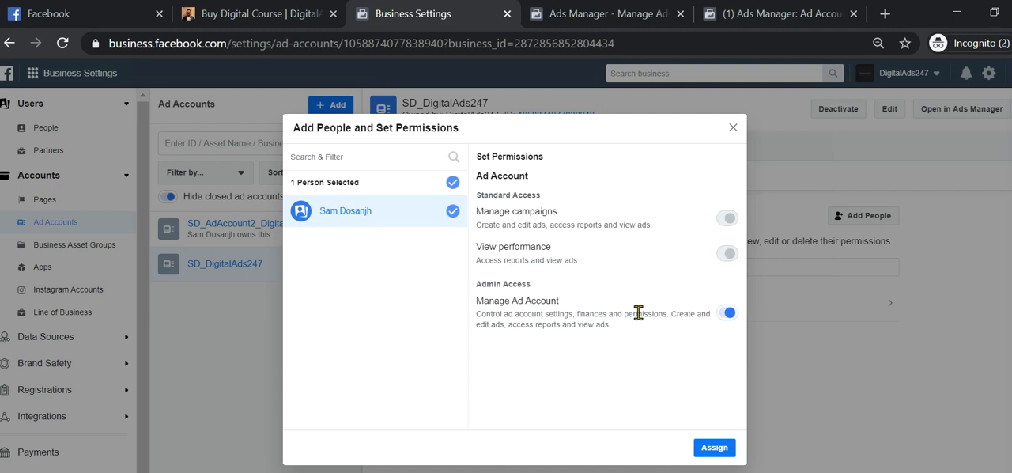
click(726, 313)
click(727, 253)
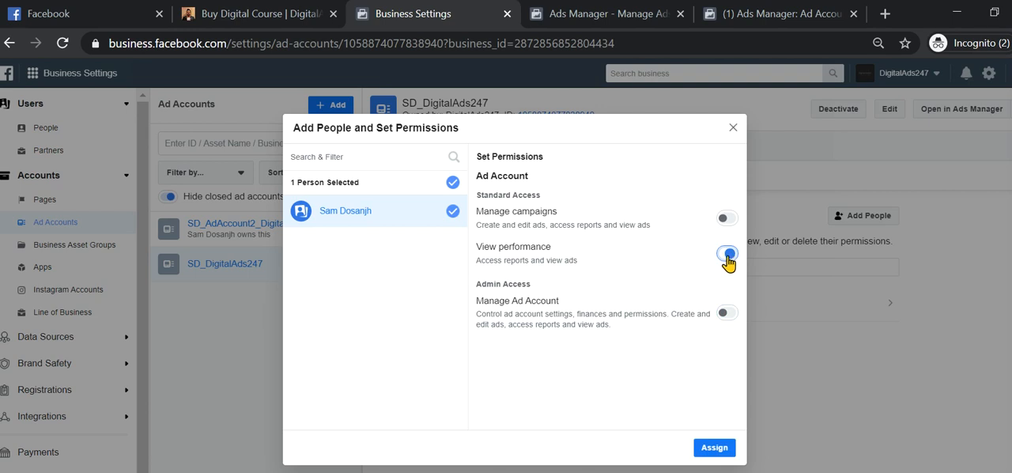
triple_click(518, 251)
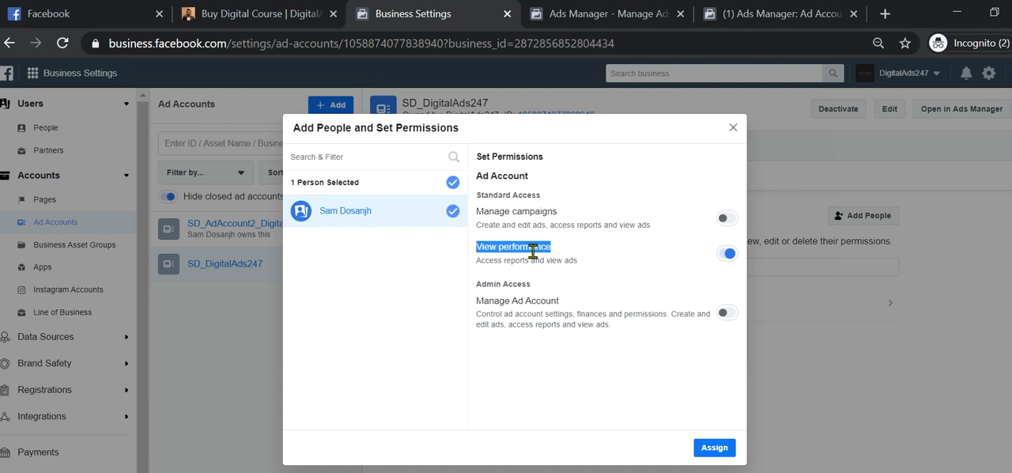
click(725, 254)
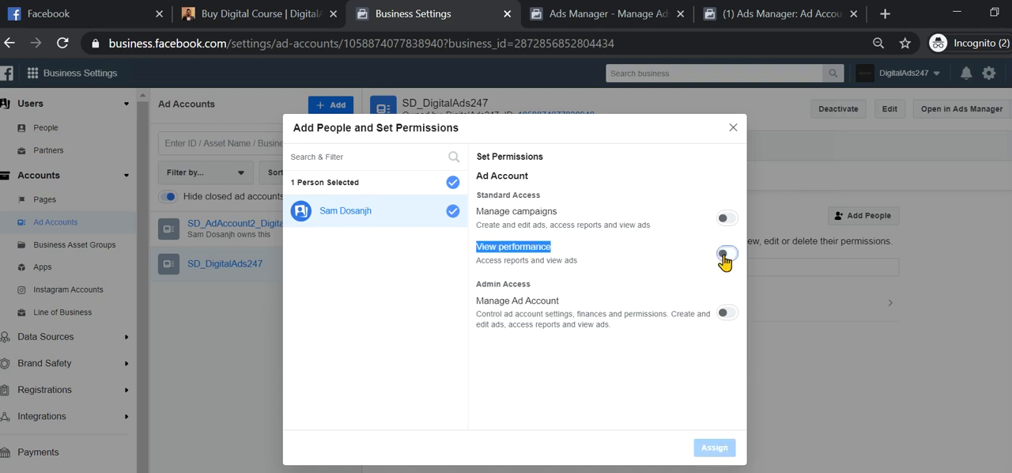
Enable the Manage campaigns permission for the selected person and highlight its description
click(727, 220)
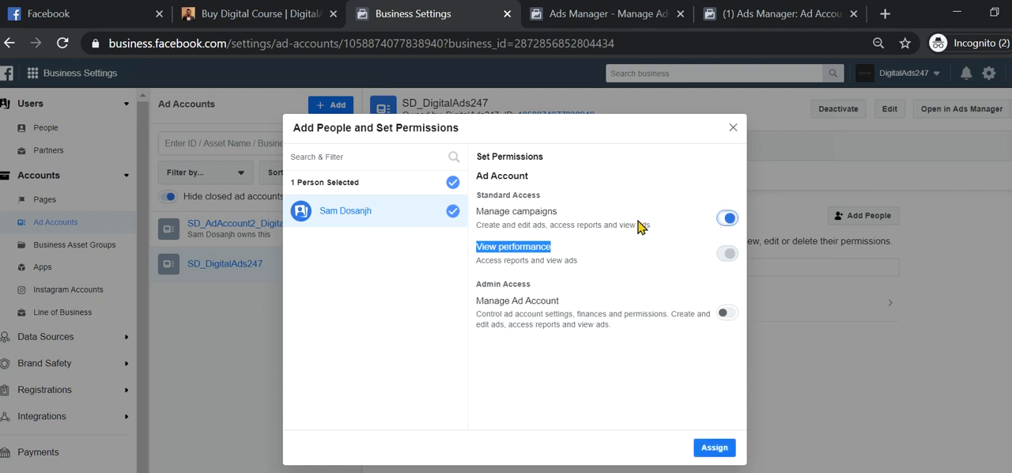
double_click(530, 220)
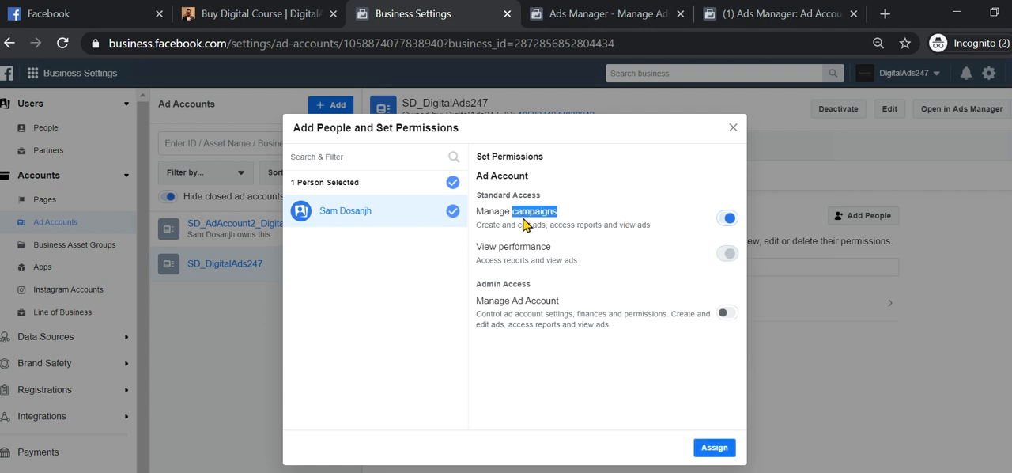
triple_click(609, 227)
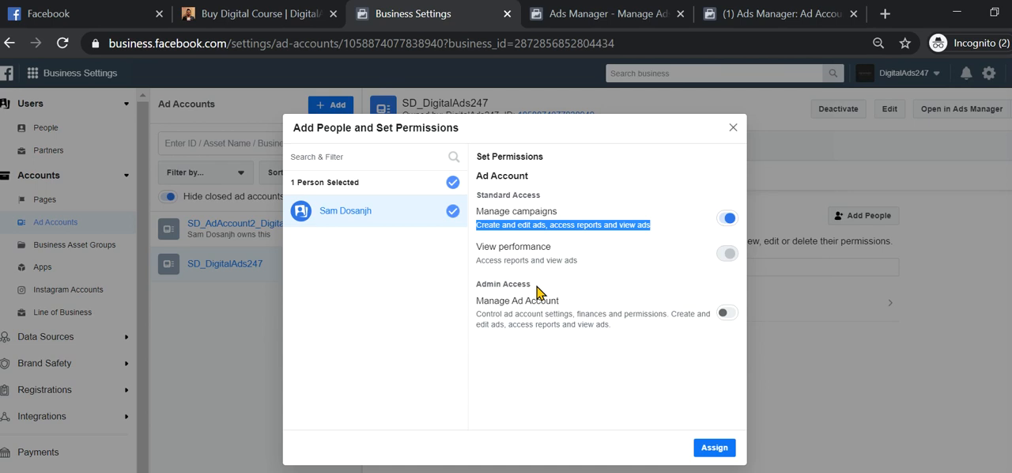
click(683, 200)
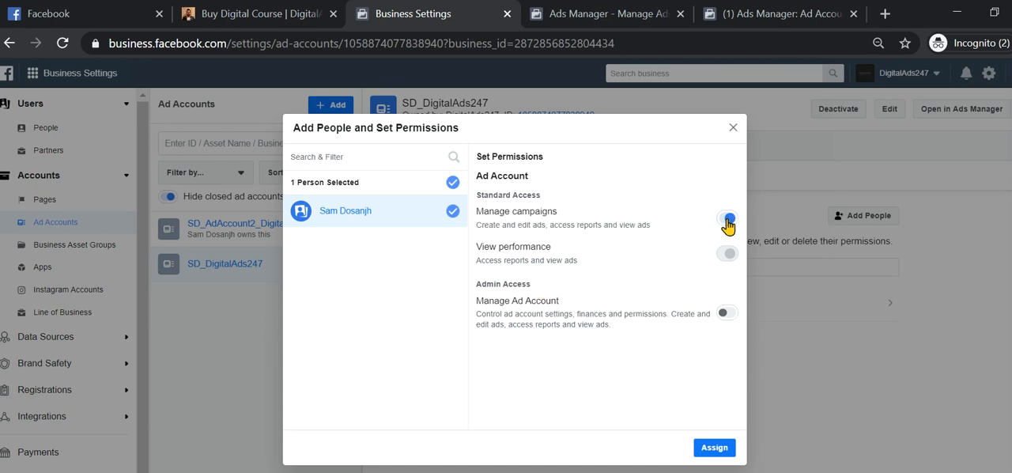
Leave the permissions dialog without assigning and examine the existing person's permissions on SD_DigitalAds247
click(734, 129)
click(891, 304)
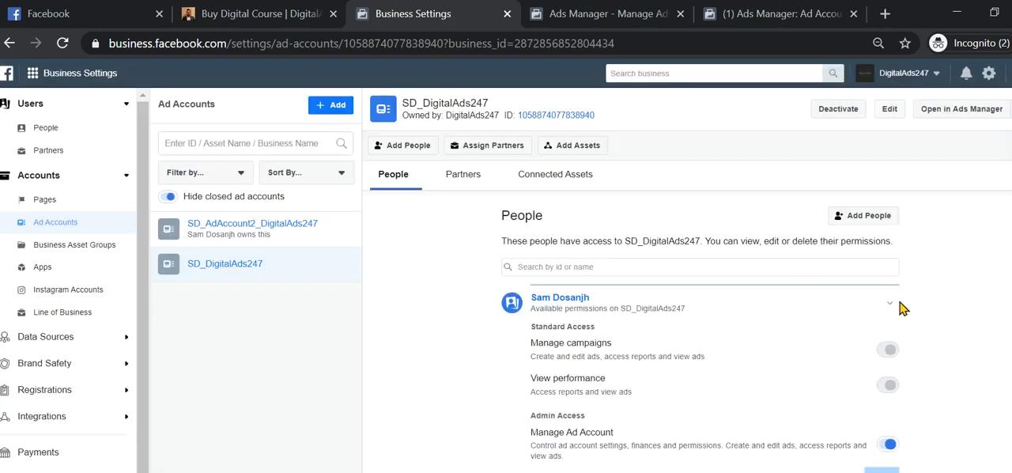
click(890, 304)
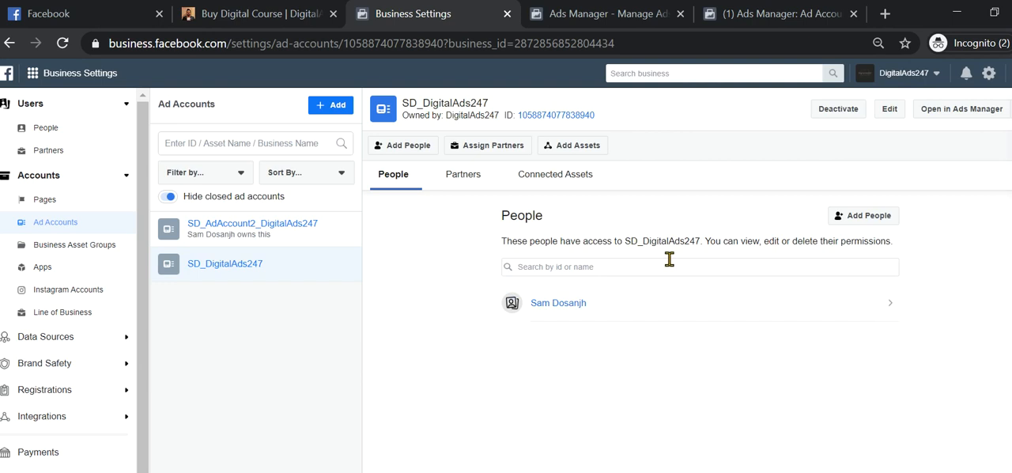
View the connected assets of SD_DigitalAds247 and check the options for adding assets, cancelling without adding any
click(539, 178)
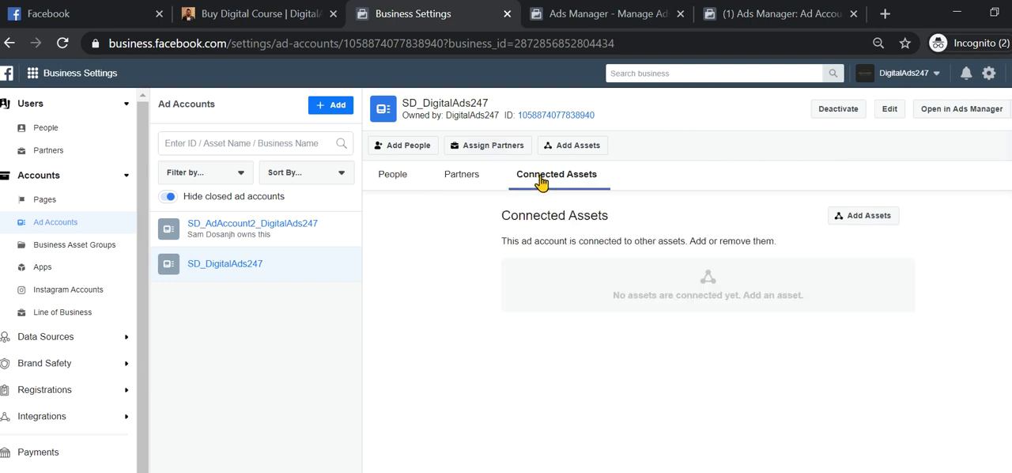
click(847, 219)
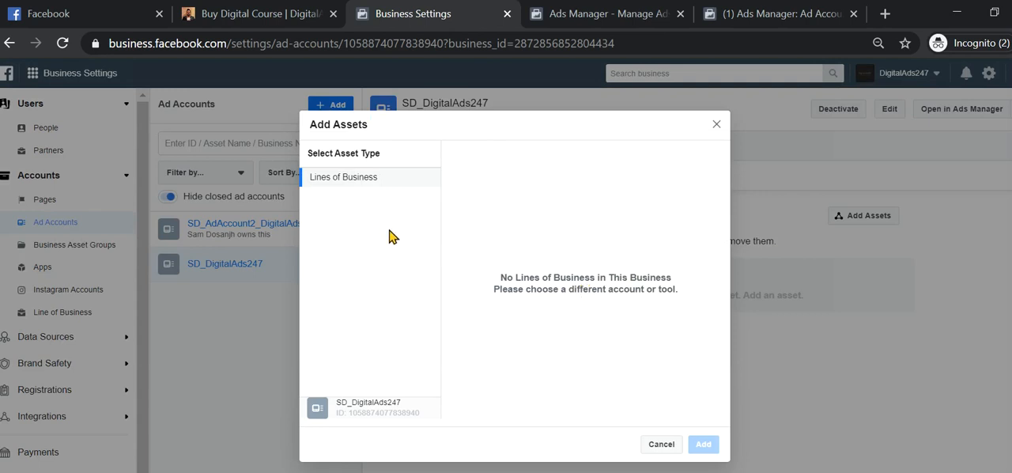
click(661, 444)
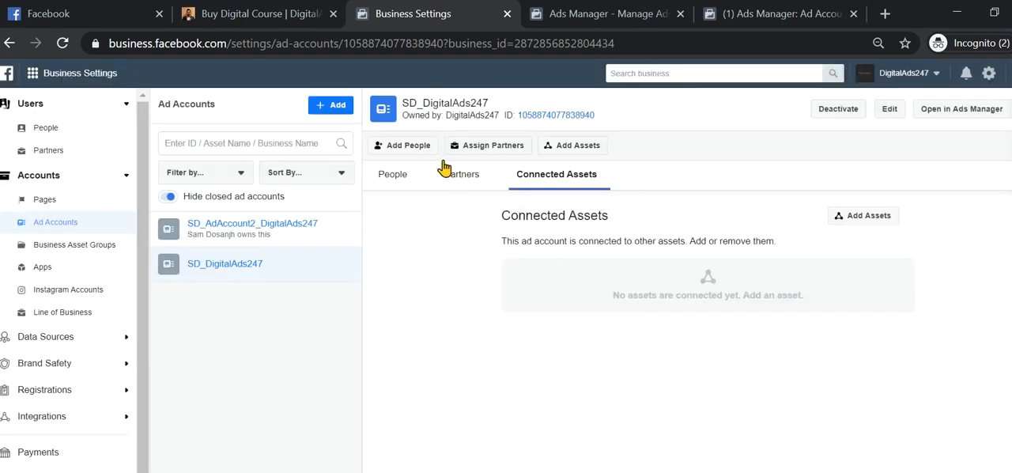
Try assigning a partner to SD_DigitalAds247 by entering a partner business ID, and check the Add Assets options, cancelling both
click(479, 150)
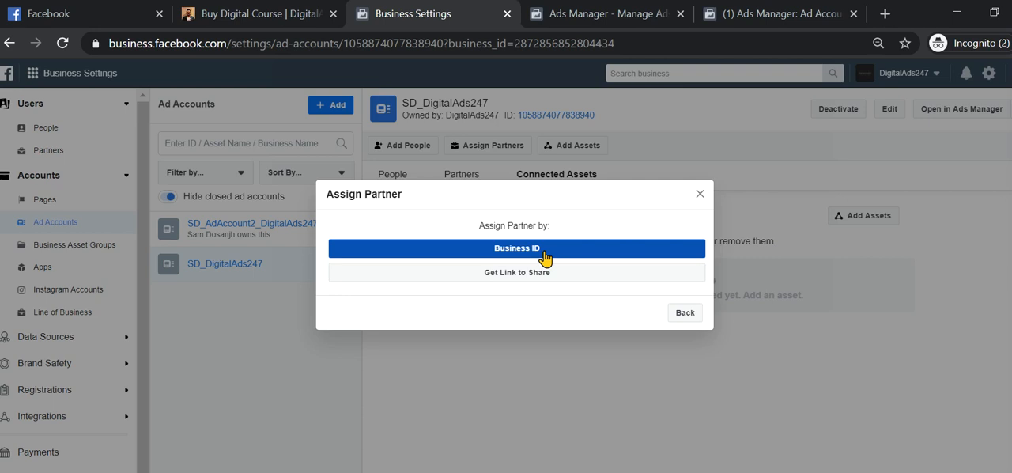
click(559, 249)
click(464, 226)
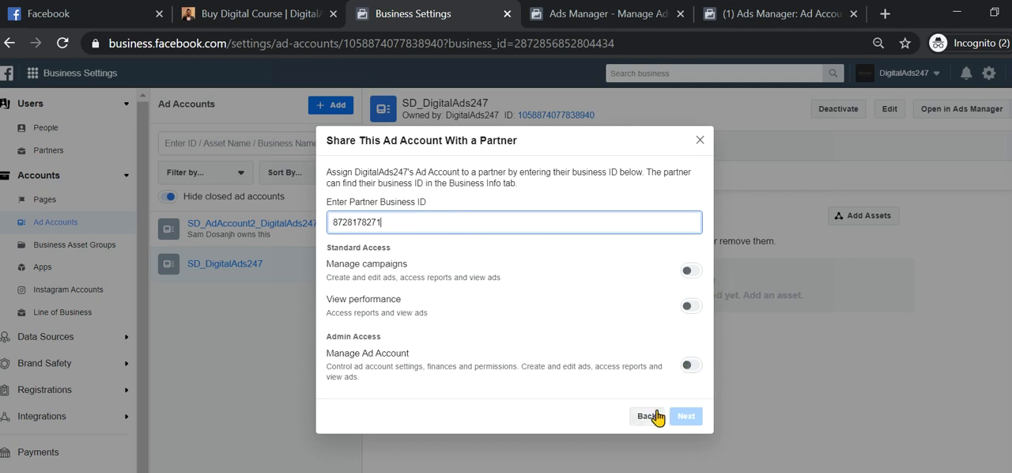
click(700, 140)
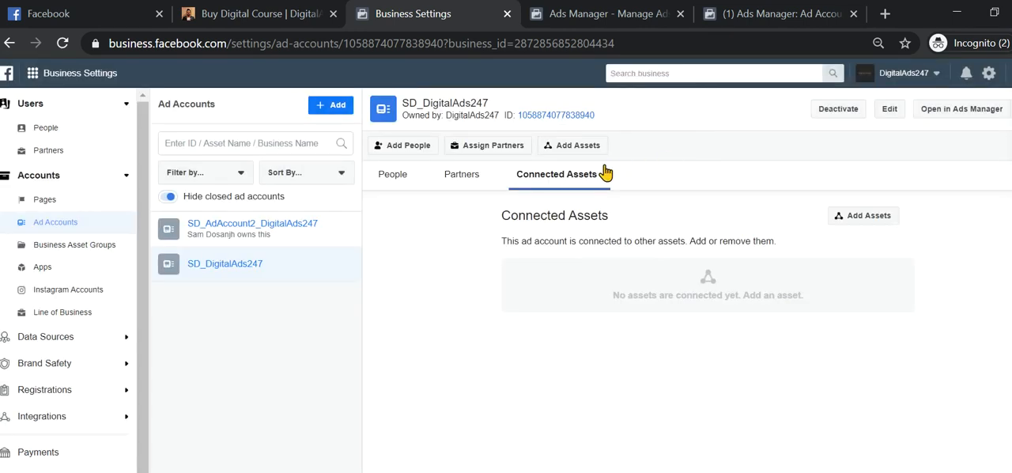
click(554, 150)
click(716, 127)
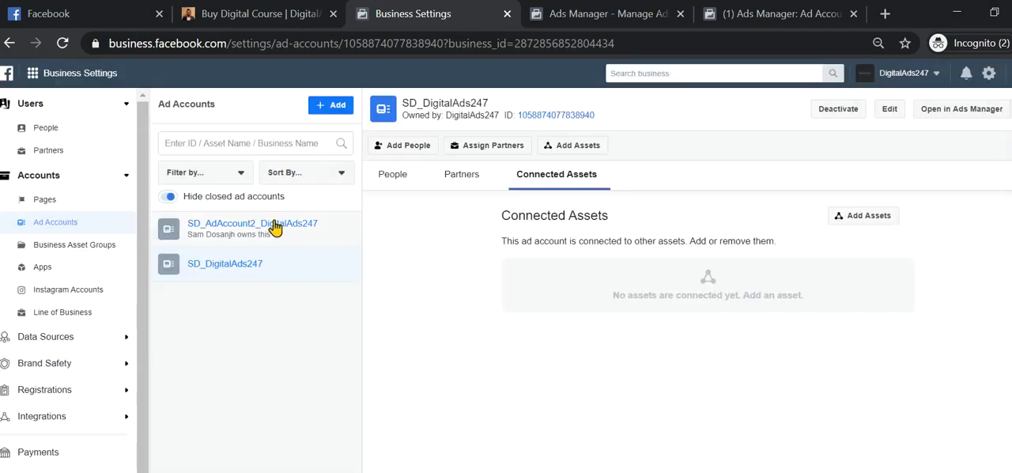
Open the settings of the primary business page and expand the existing person's permissions
click(68, 200)
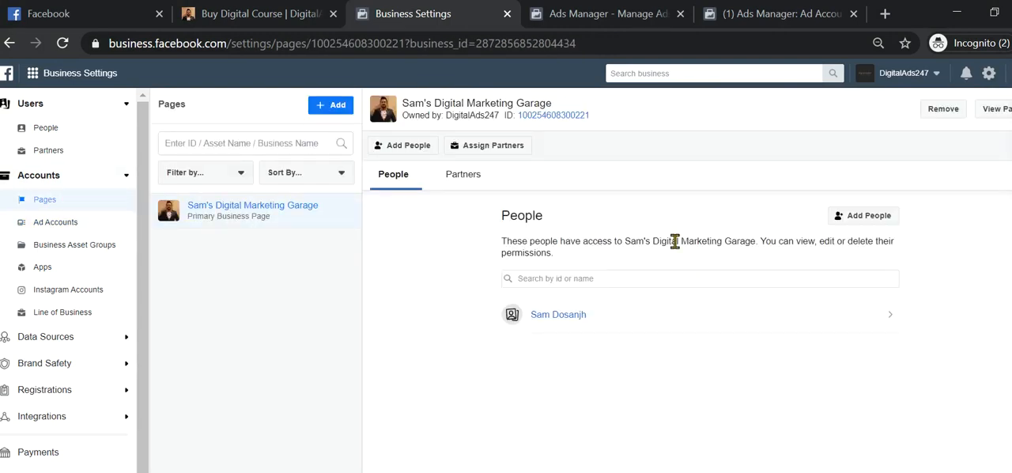
click(889, 317)
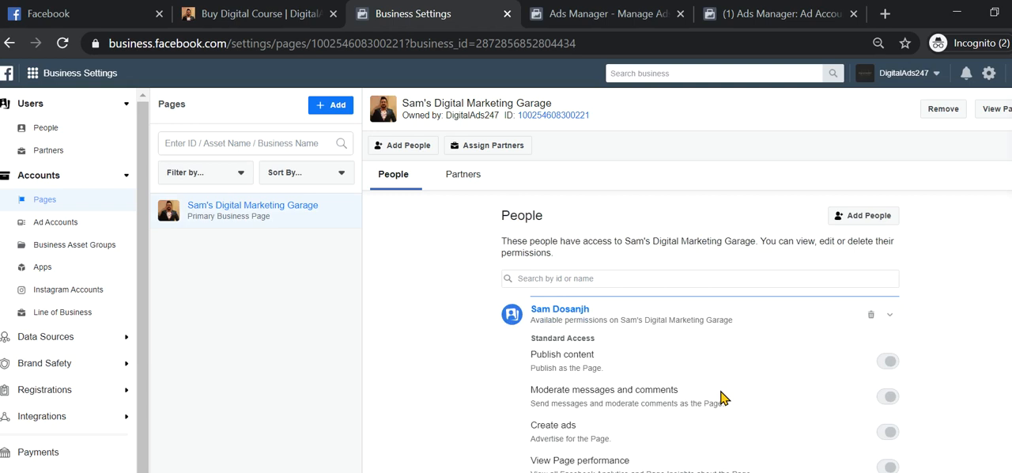
Review the page permissions assignable to a selected person, cancel without assigning, and examine the existing person's page permissions
click(867, 217)
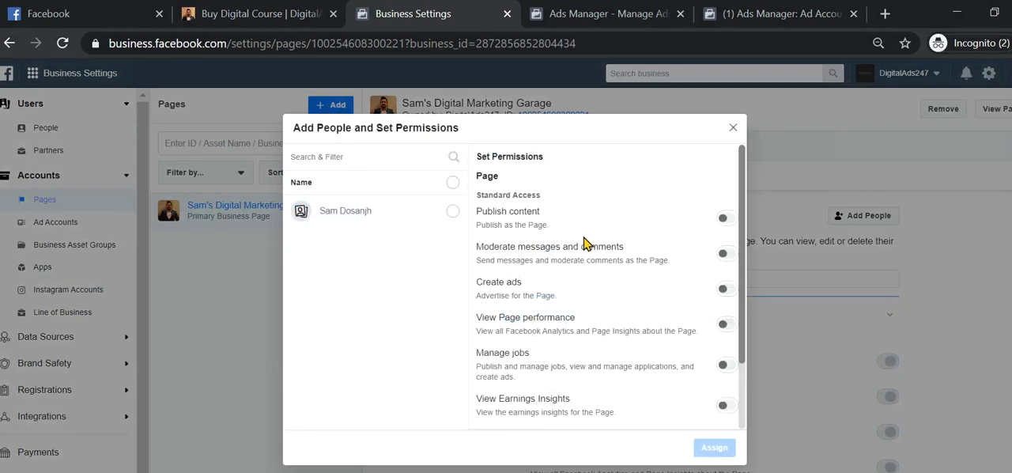
click(453, 210)
scroll(641, 344, down, 1)
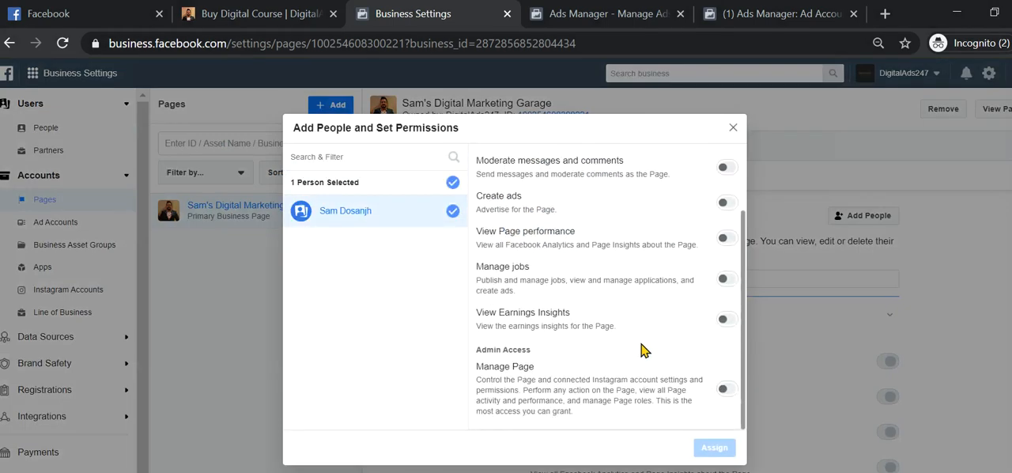
scroll(642, 350, up, 1)
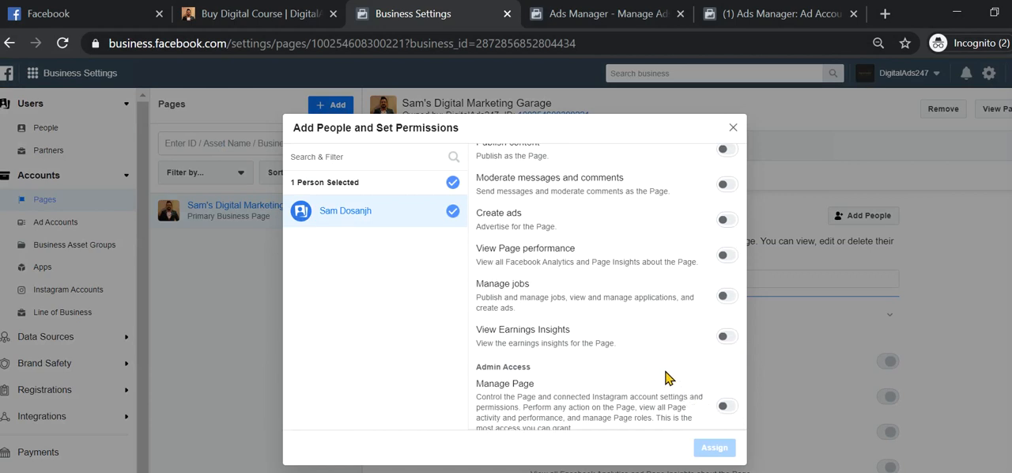
scroll(578, 346, up, 2)
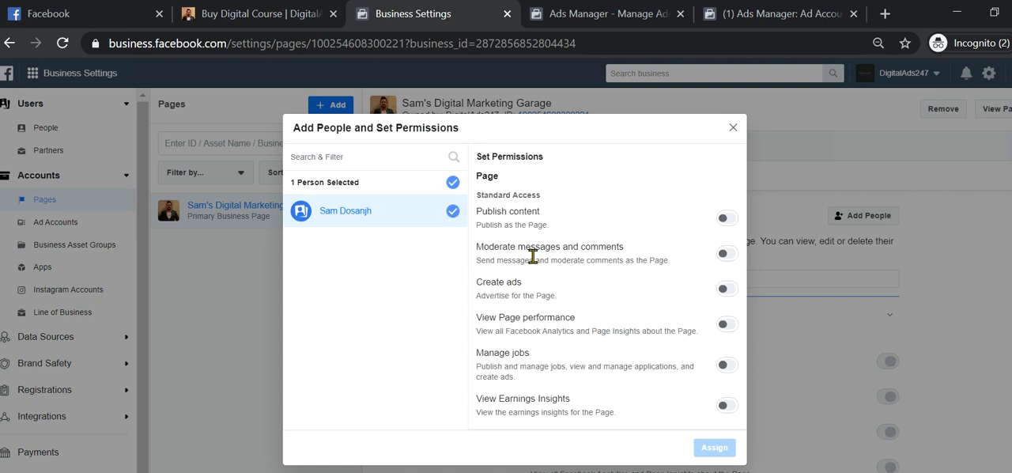
click(733, 127)
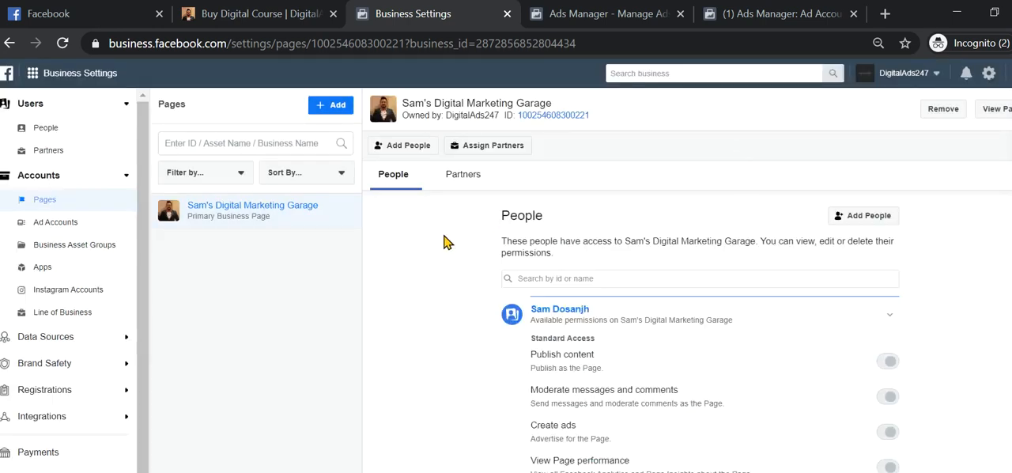
scroll(444, 241, down, 2)
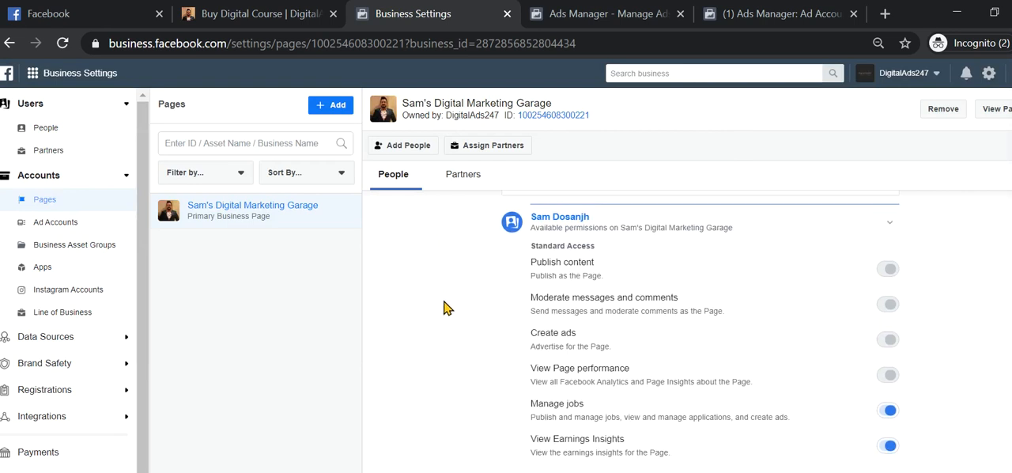
scroll(443, 308, up, 2)
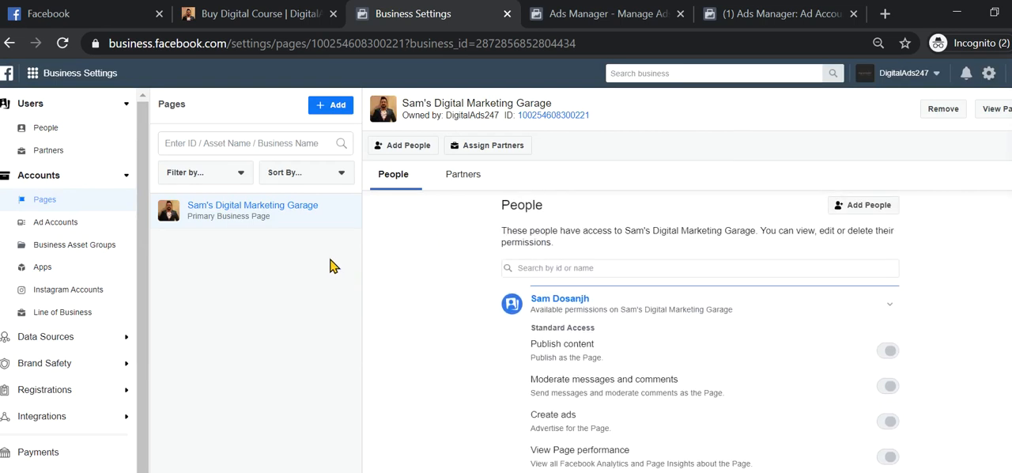
Return to the SD_DigitalAds247 ad account and open it in Ads Manager
click(127, 223)
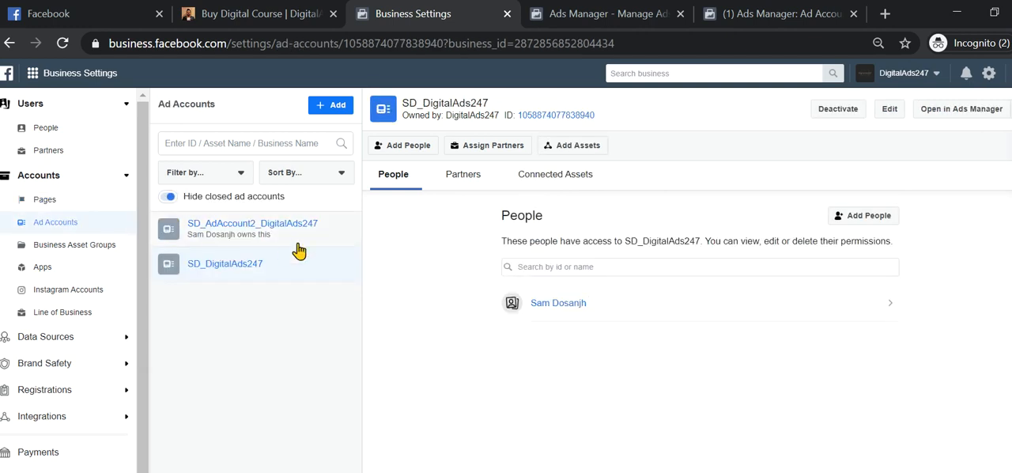
click(959, 112)
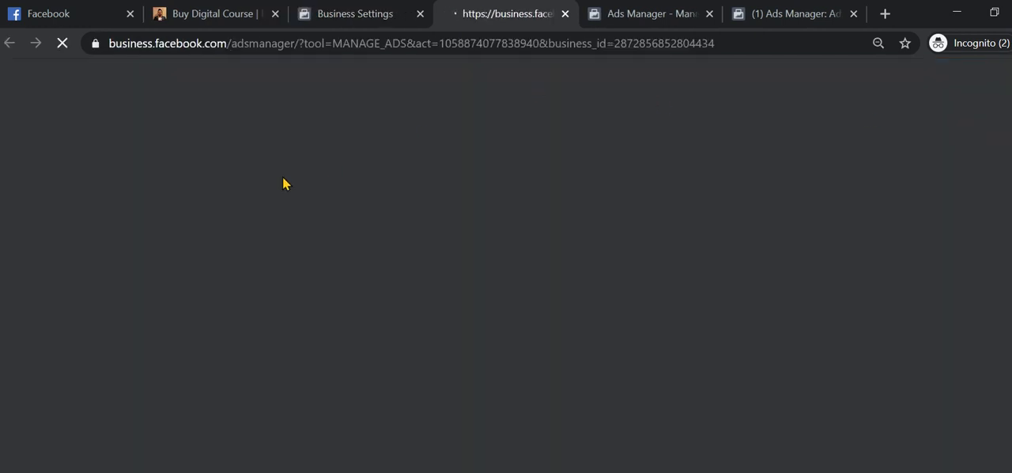